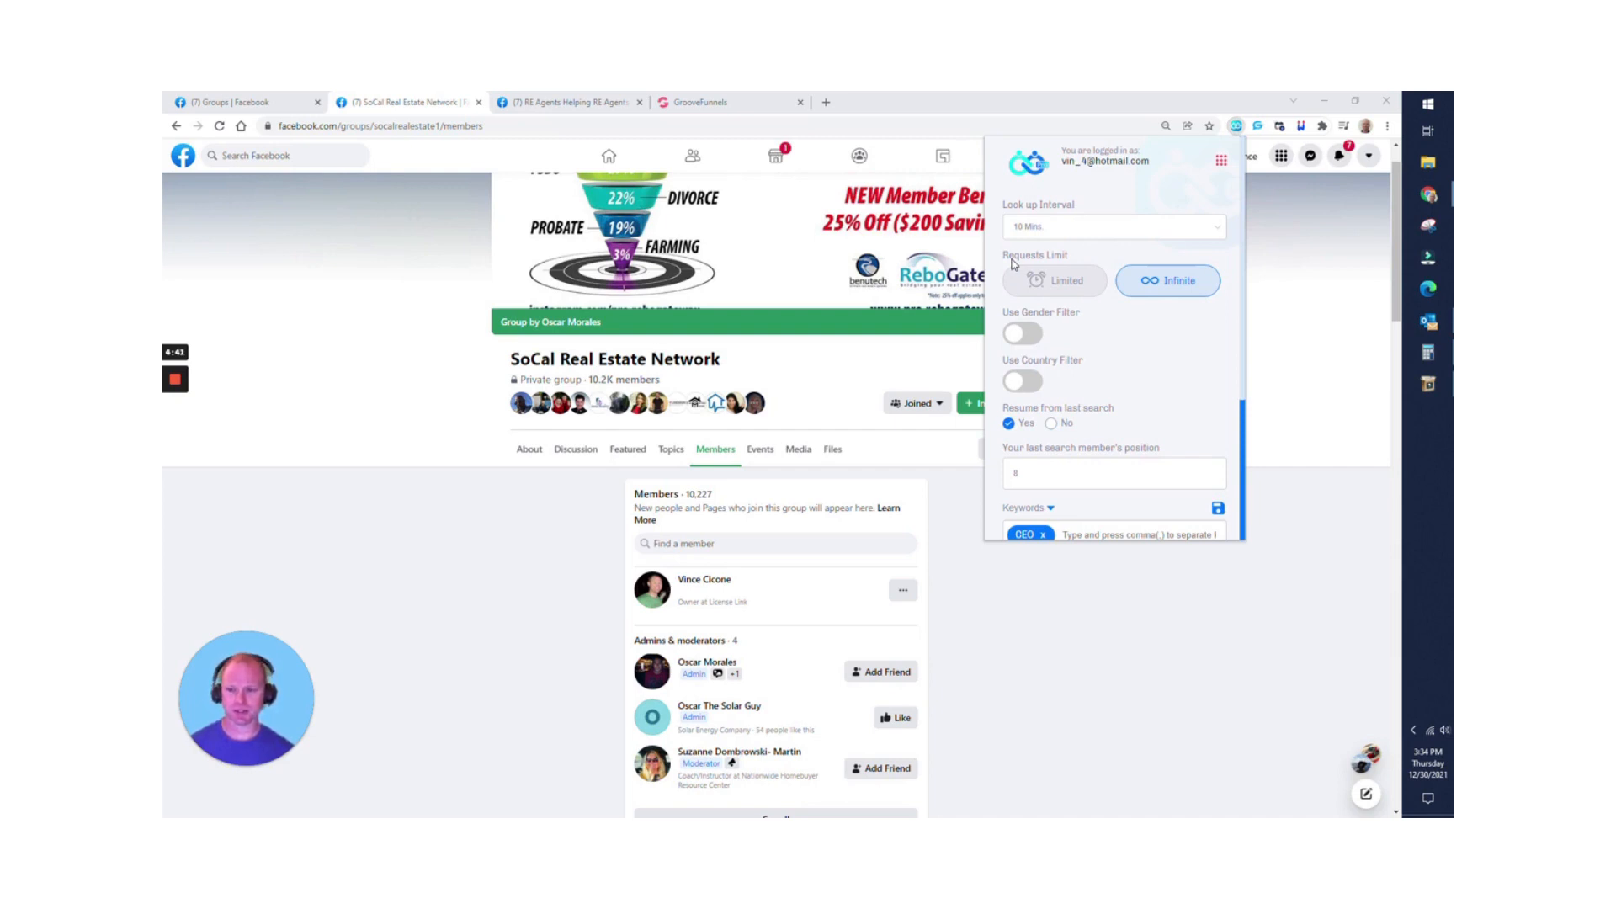
- Examine the friend request options for the group's members, including look up interval, requests limit, gender and country filters, keywords and message groups
{"action": "scroll", "coordinate": [909, 273], "scroll_direction": "down", "scroll_amount": 2}
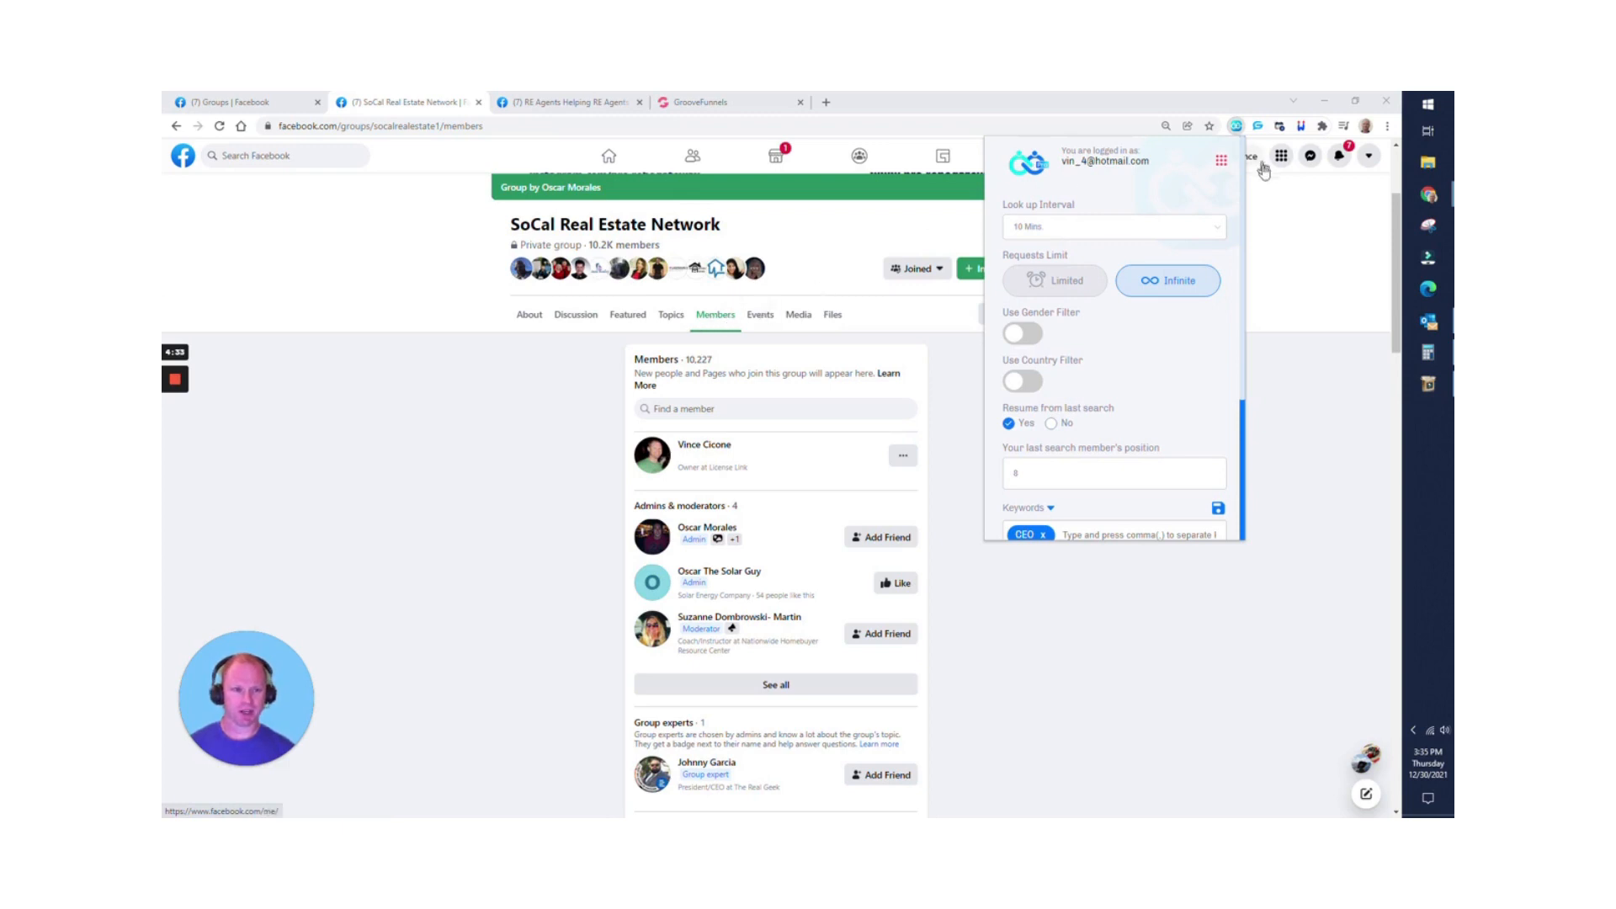
{"action": "left_click", "coordinate": [1235, 127]}
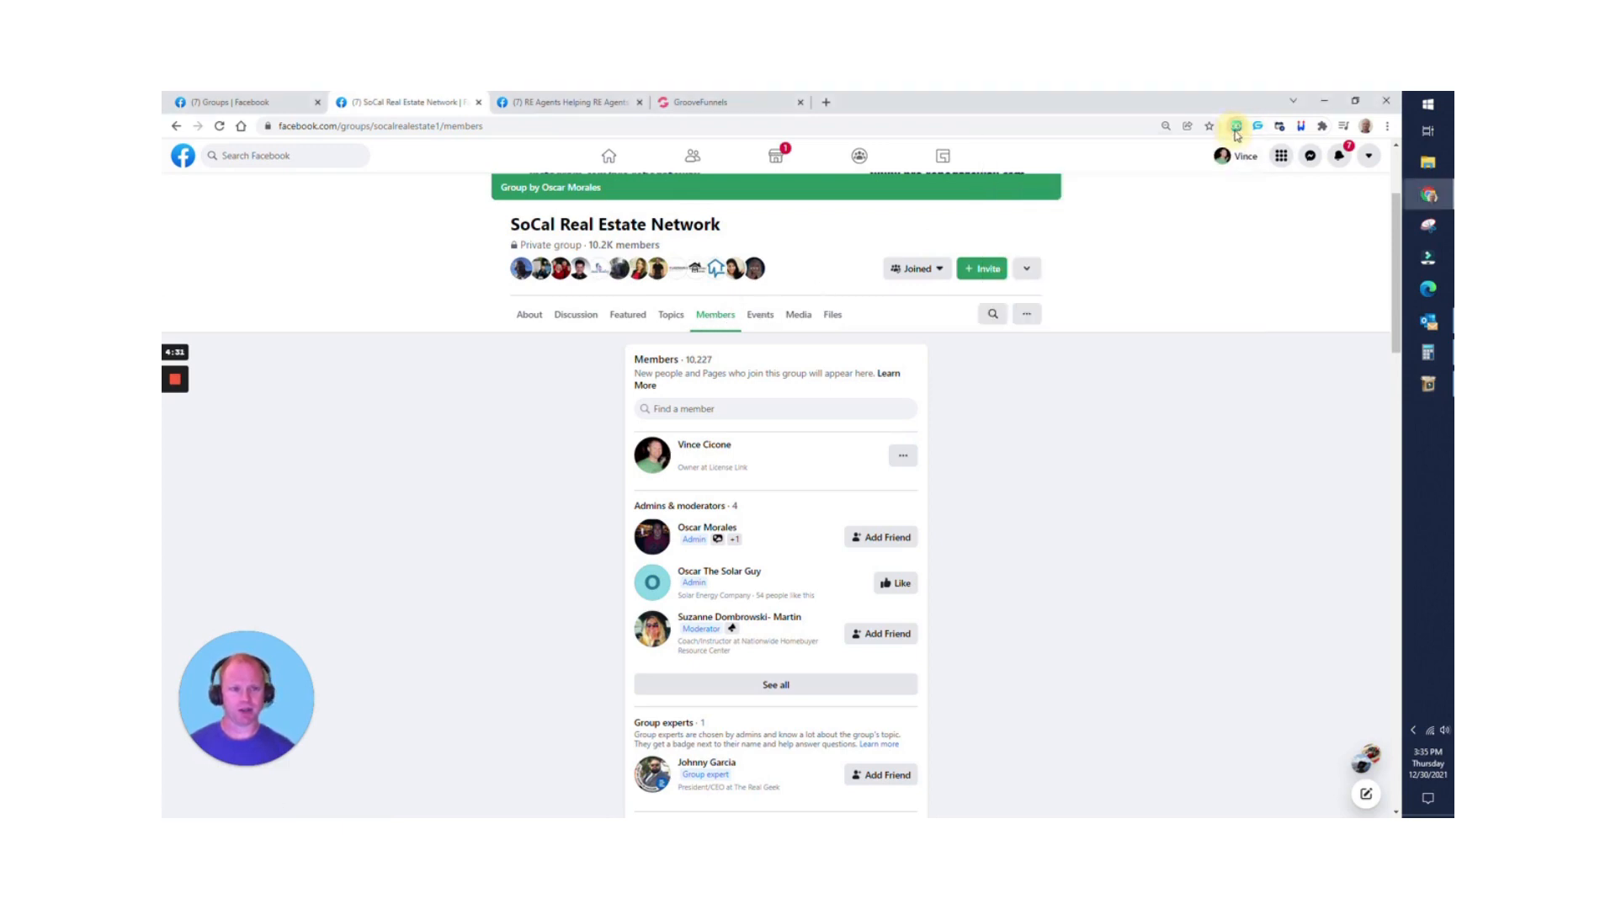
{"action": "left_click", "coordinate": [1235, 127]}
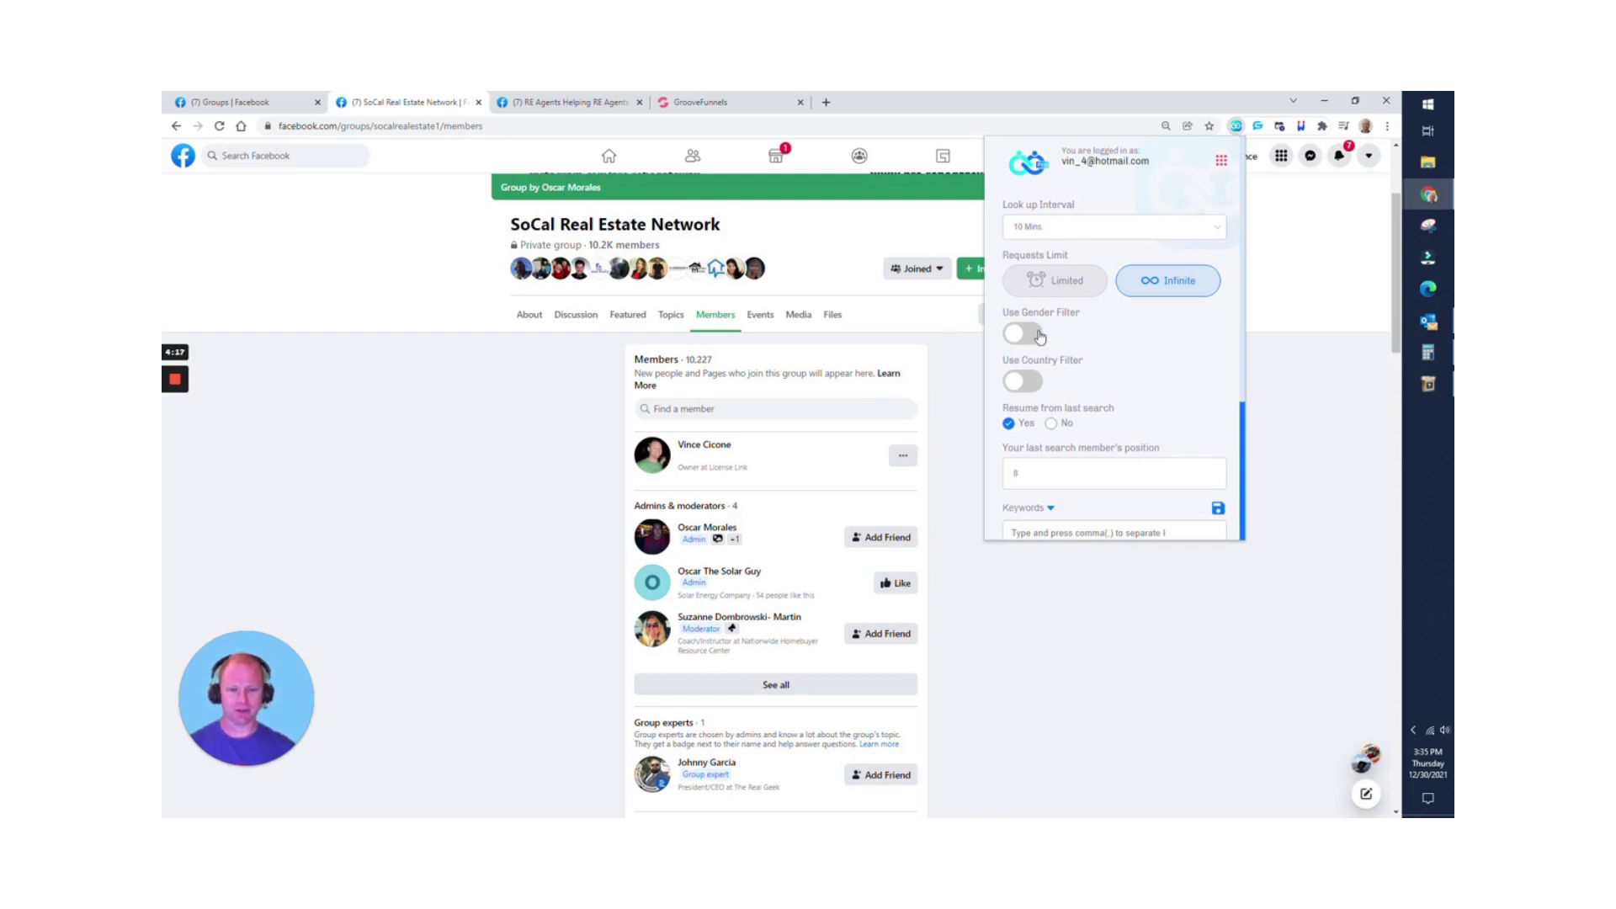
{"action": "scroll", "coordinate": [1042, 336], "scroll_direction": "down", "scroll_amount": 1}
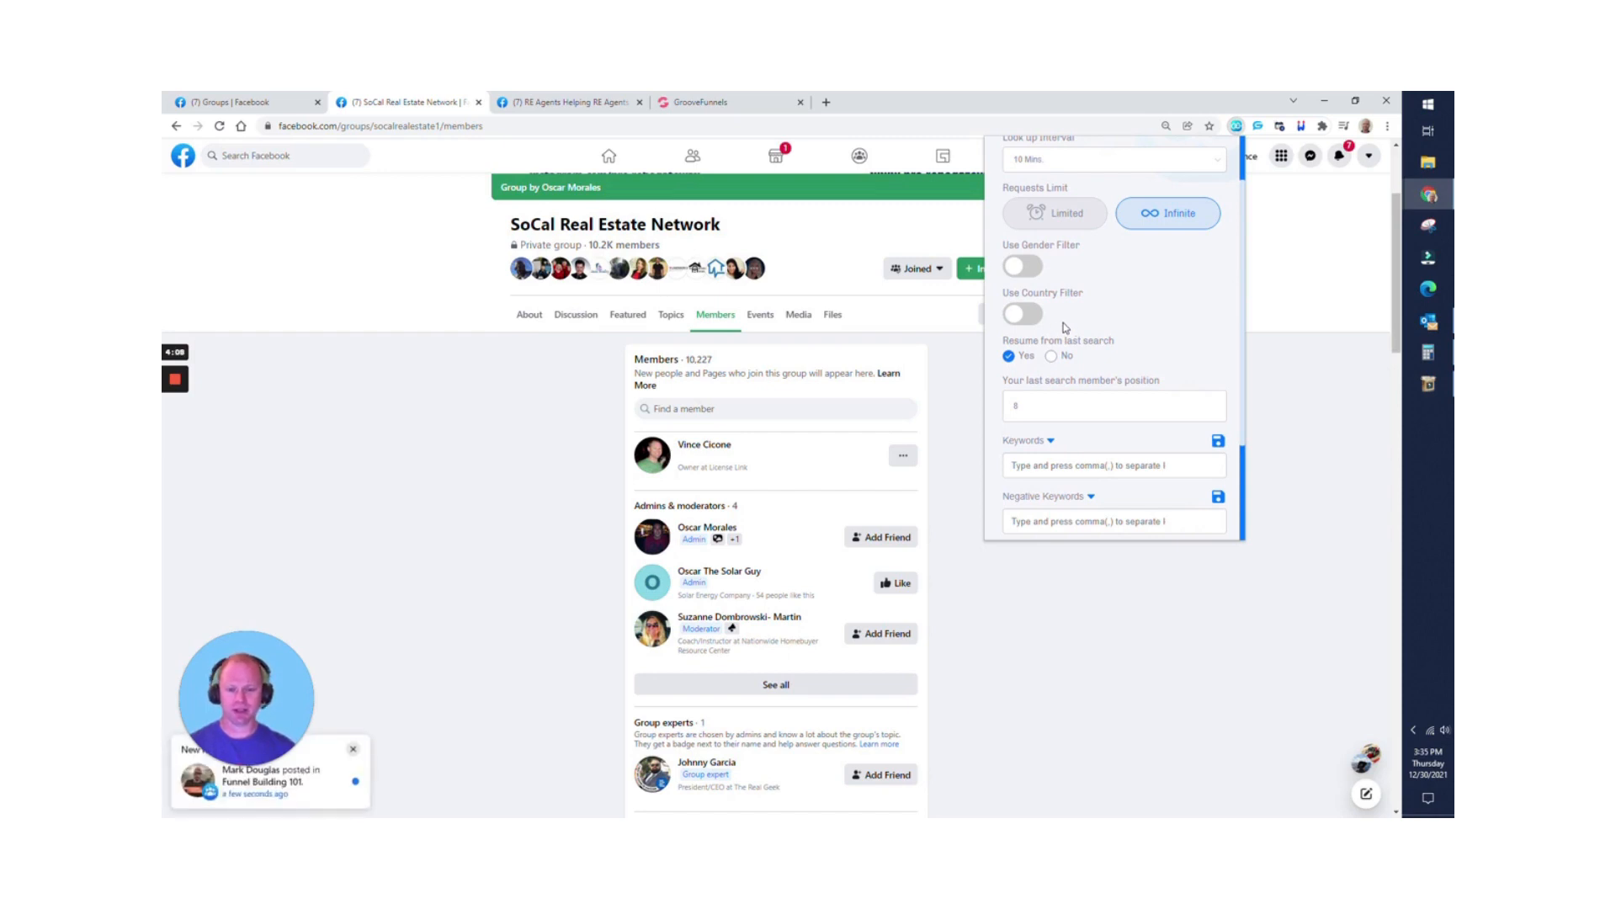
{"action": "scroll", "coordinate": [1065, 330], "scroll_direction": "down", "scroll_amount": 1}
{"action": "scroll", "coordinate": [1101, 338], "scroll_direction": "up", "scroll_amount": 2}
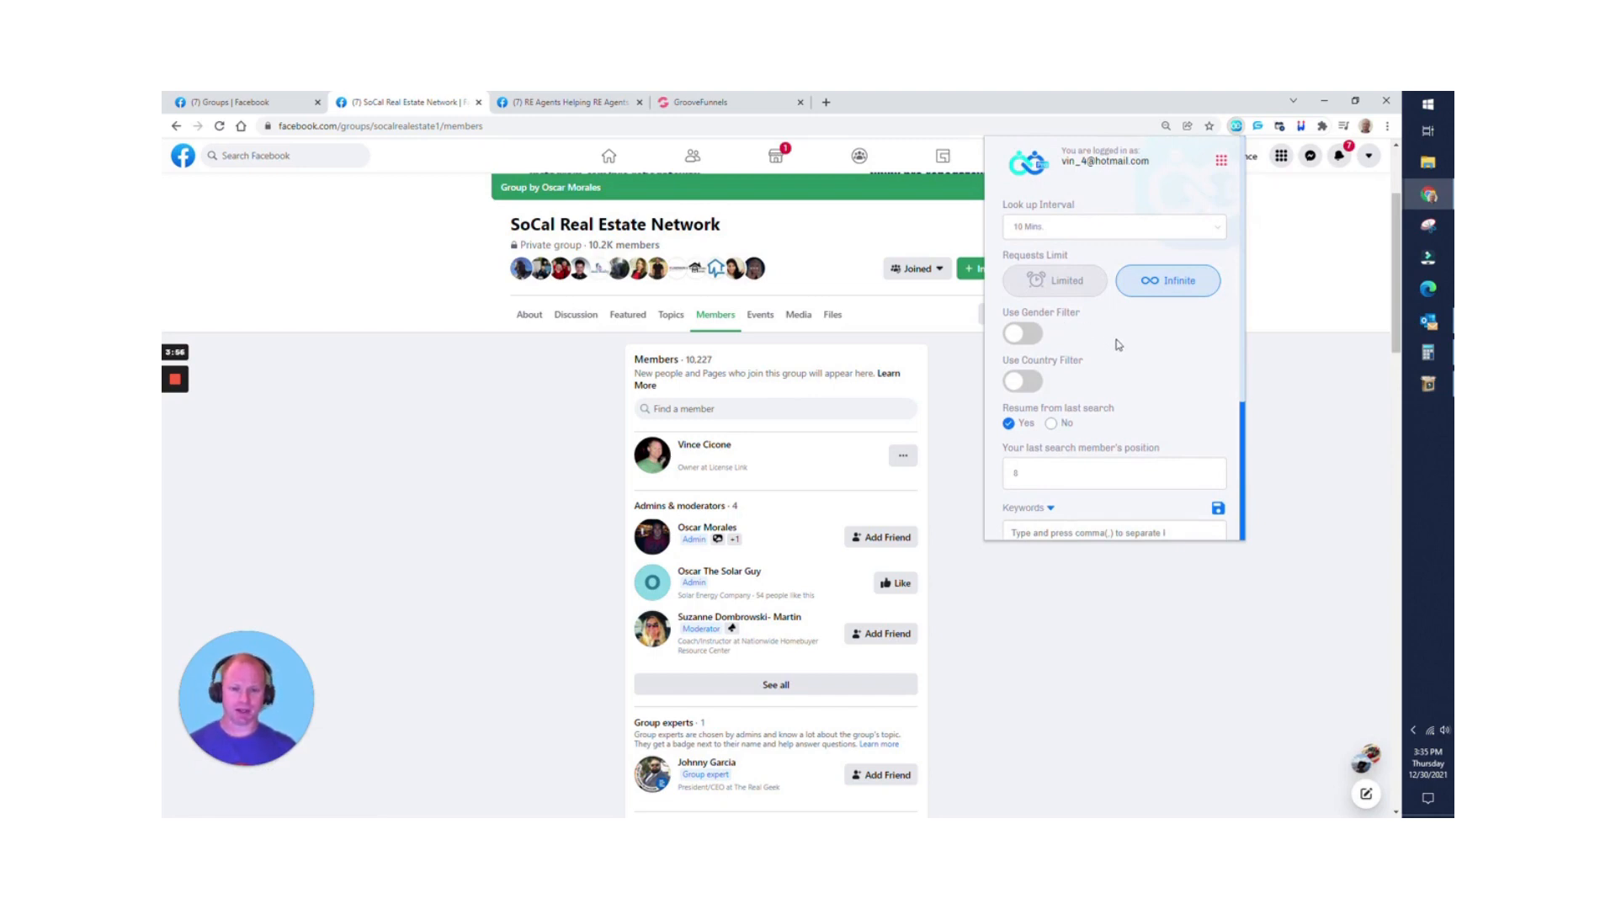
{"action": "scroll", "coordinate": [1119, 344], "scroll_direction": "down", "scroll_amount": 1}
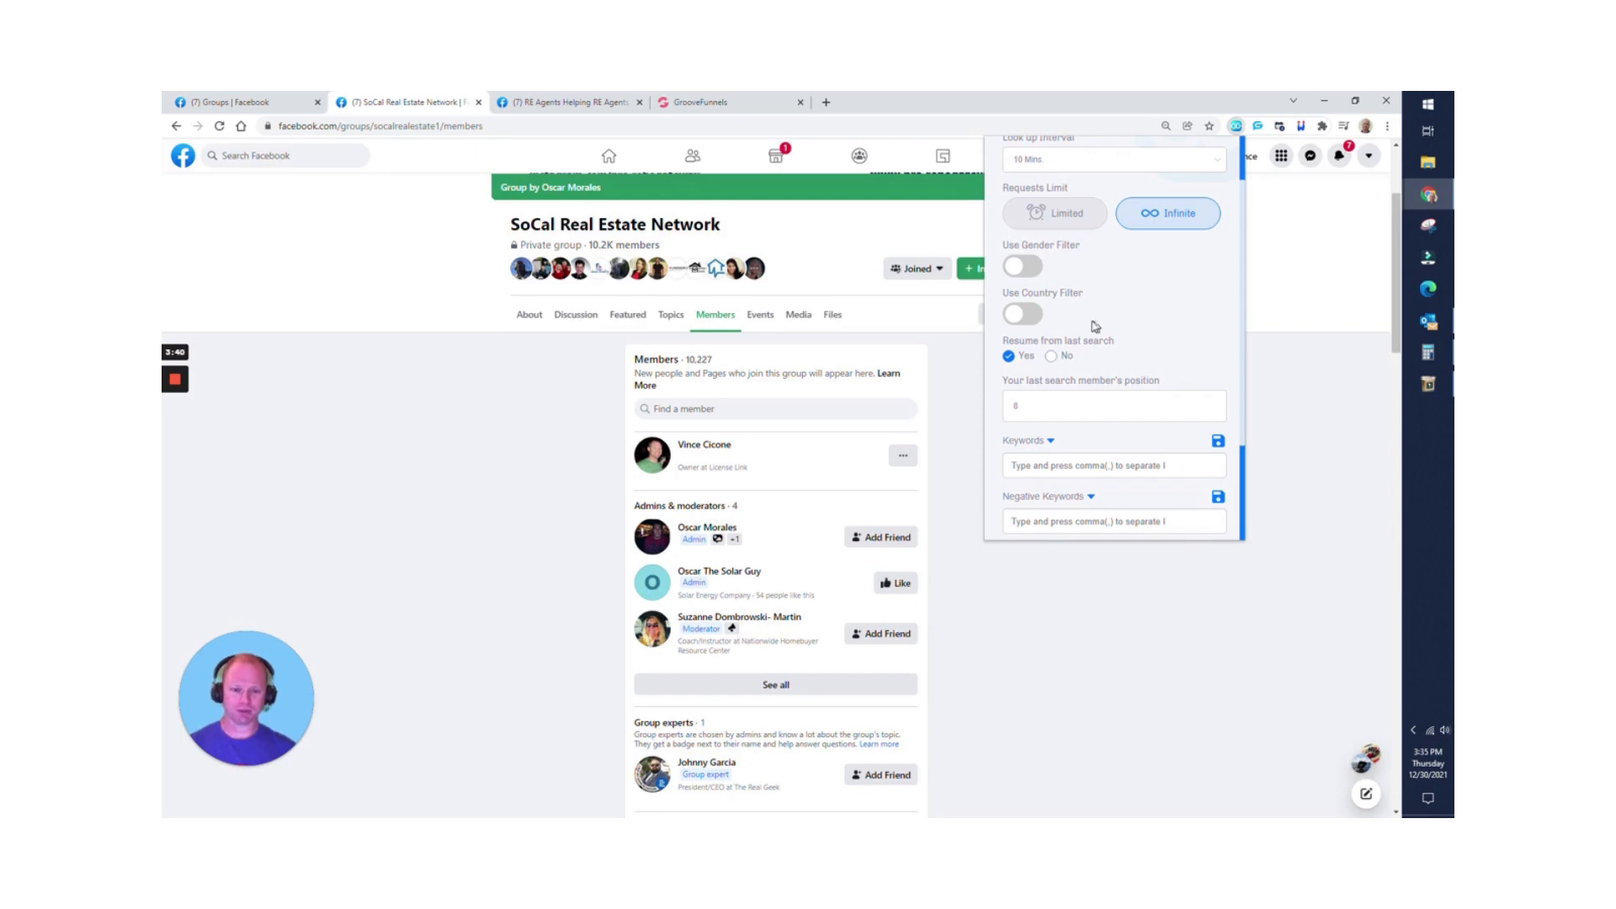
{"action": "scroll", "coordinate": [1088, 327], "scroll_direction": "down", "scroll_amount": 1}
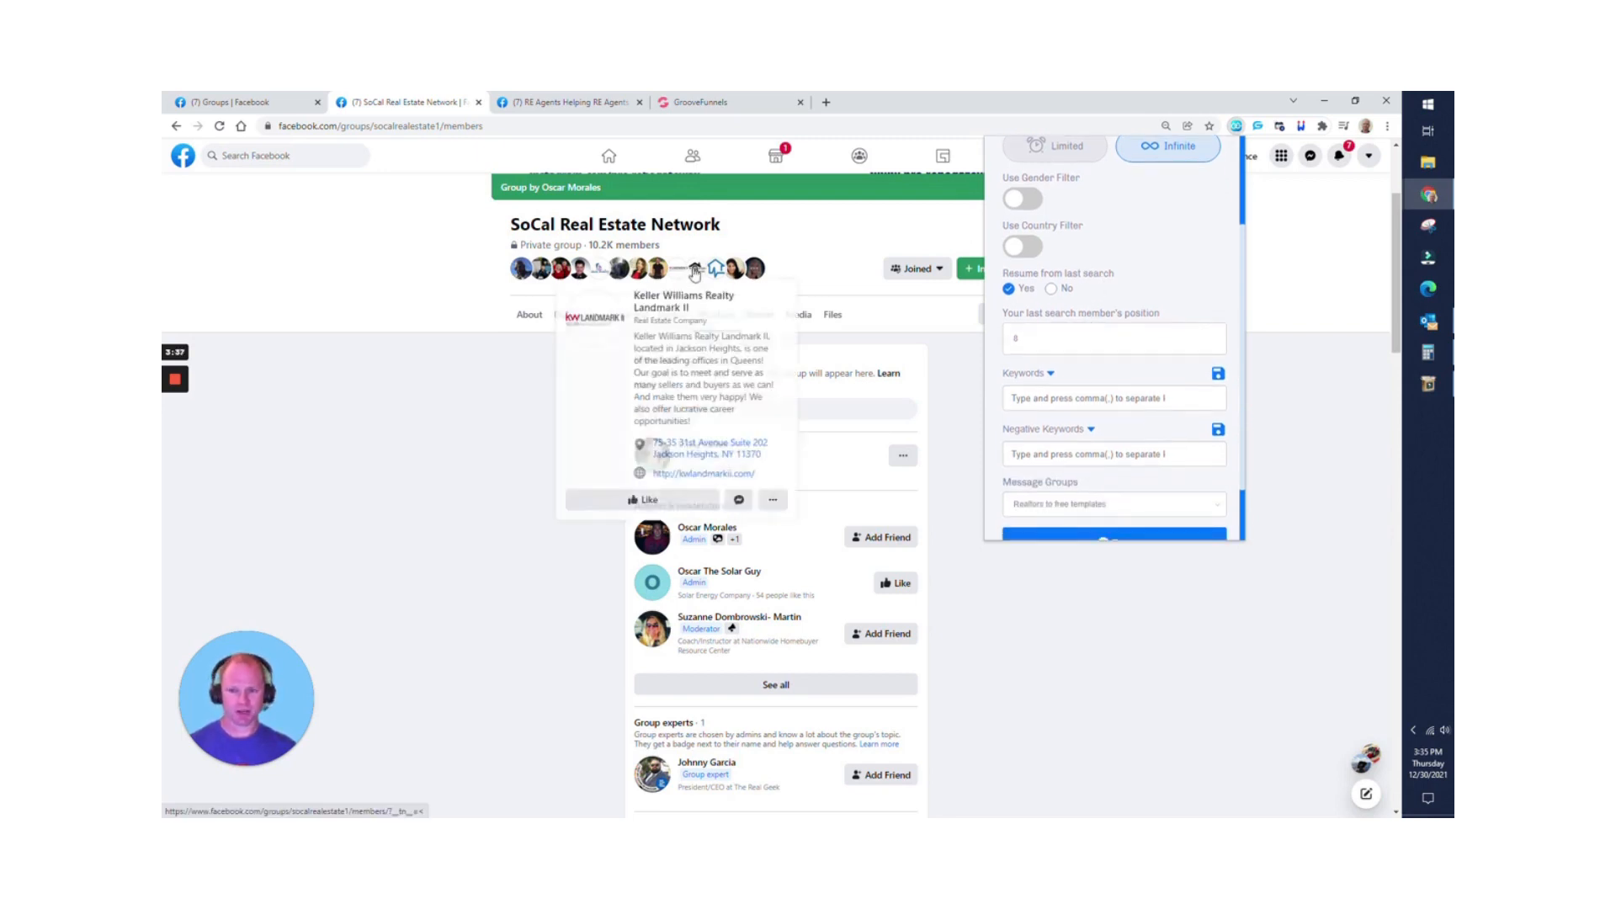
{"action": "scroll", "coordinate": [1086, 251], "scroll_direction": "up", "scroll_amount": 2}
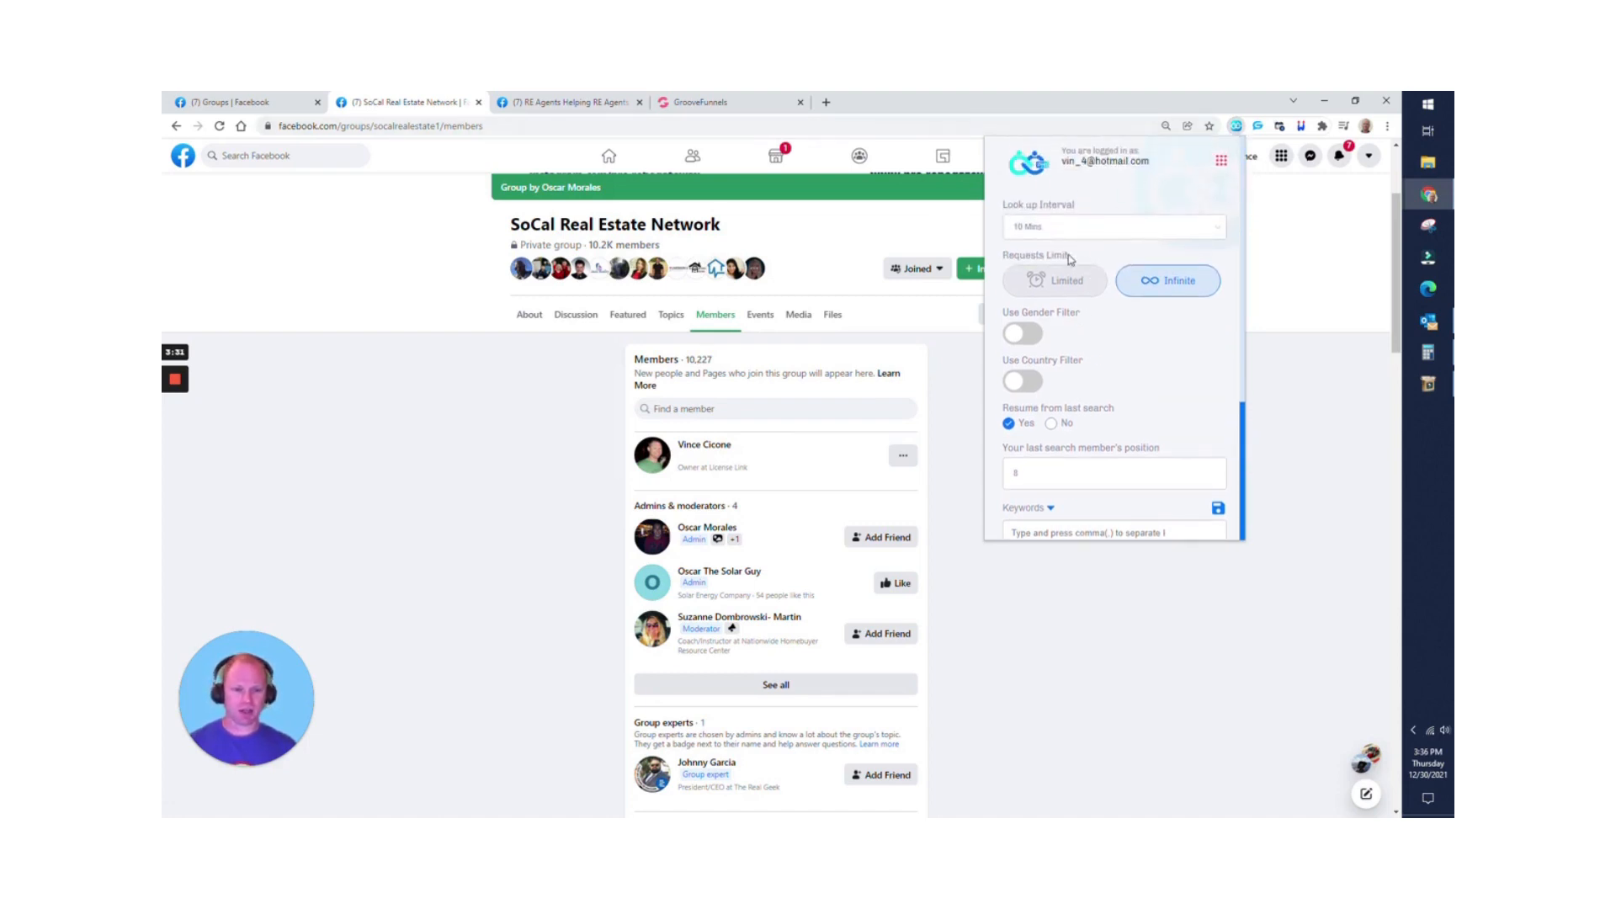
{"action": "scroll", "coordinate": [1070, 259], "scroll_direction": "down", "scroll_amount": 3}
{"action": "scroll", "coordinate": [1056, 185], "scroll_direction": "up", "scroll_amount": 3}
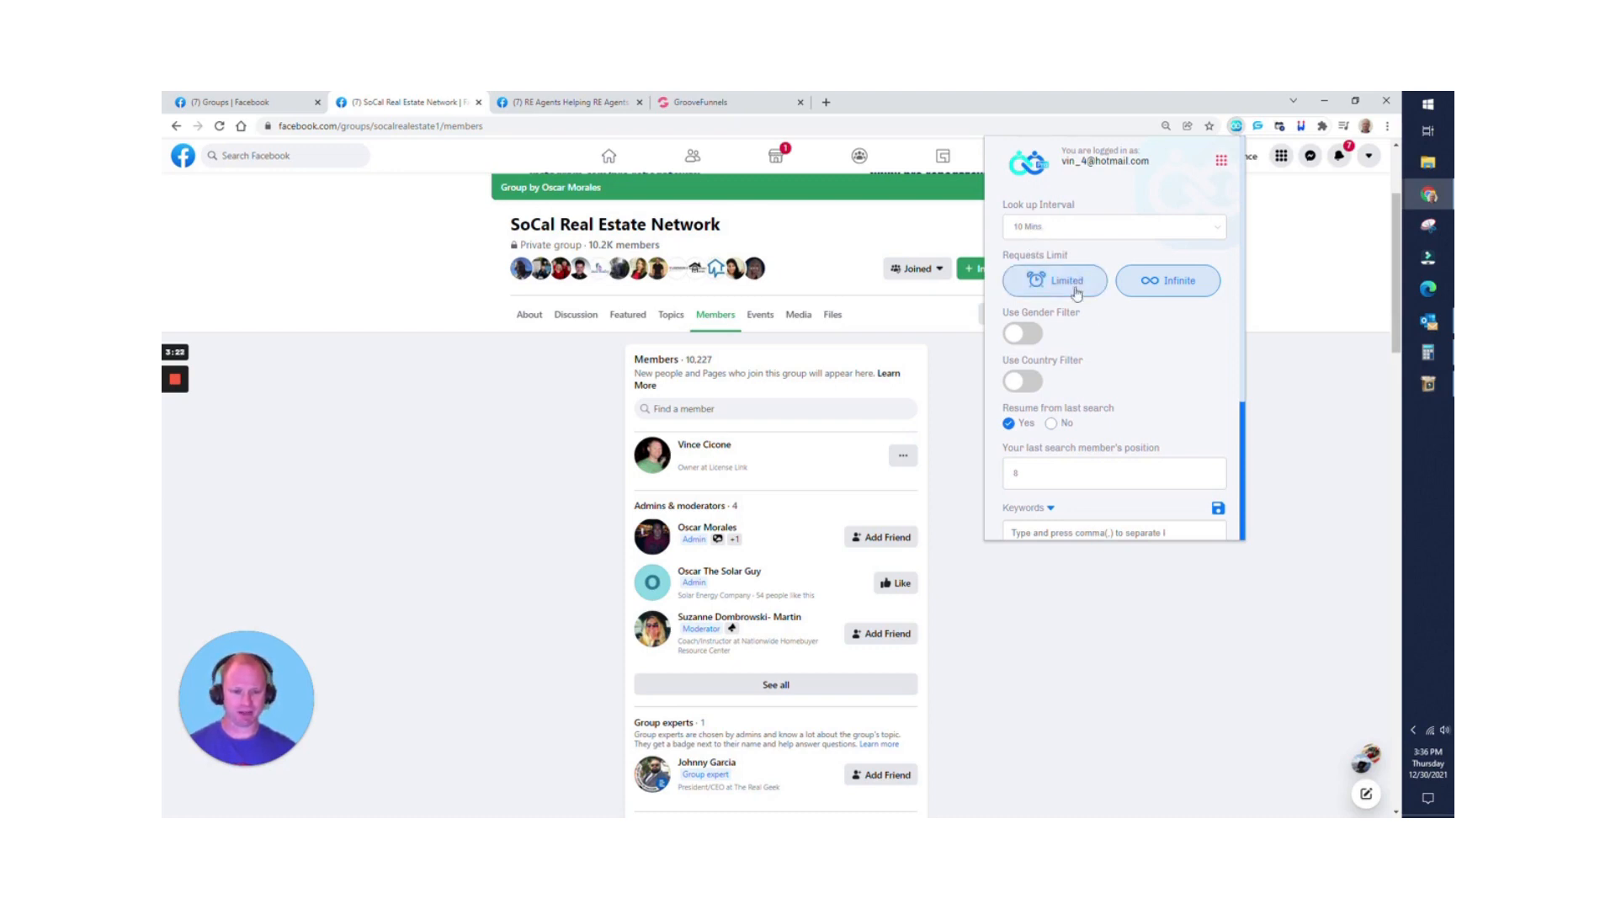
- Set the last search member's position to 6 for resuming through the group's member list
{"action": "scroll", "coordinate": [1138, 333], "scroll_direction": "down", "scroll_amount": 3}
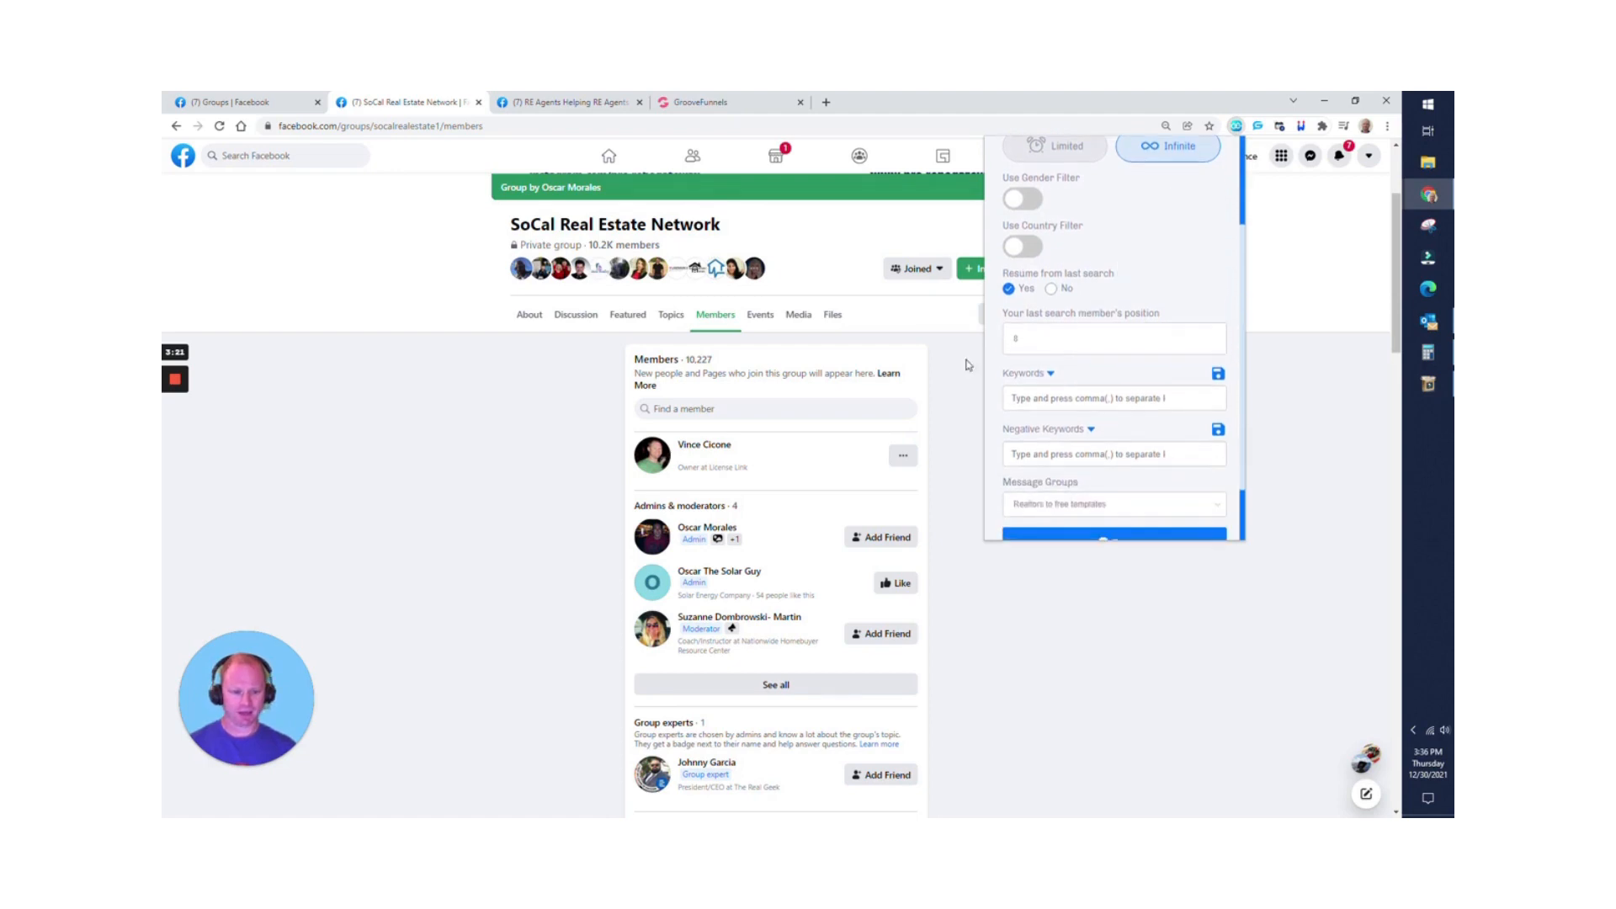
{"action": "scroll", "coordinate": [841, 425], "scroll_direction": "down", "scroll_amount": 1}
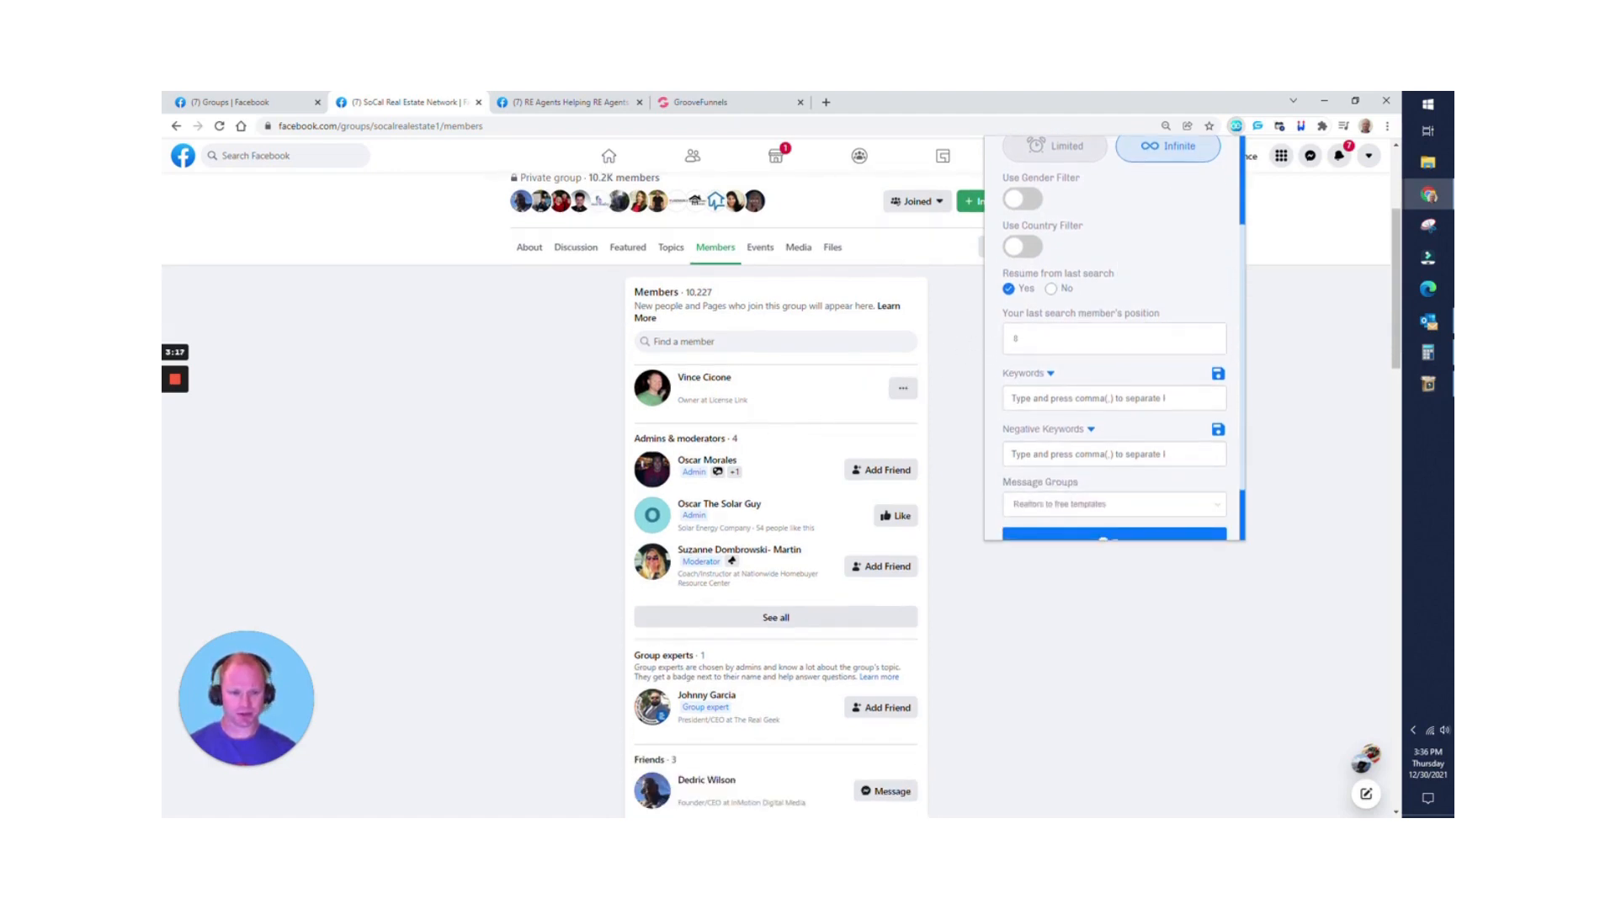
{"action": "double_click", "coordinate": [998, 339]}
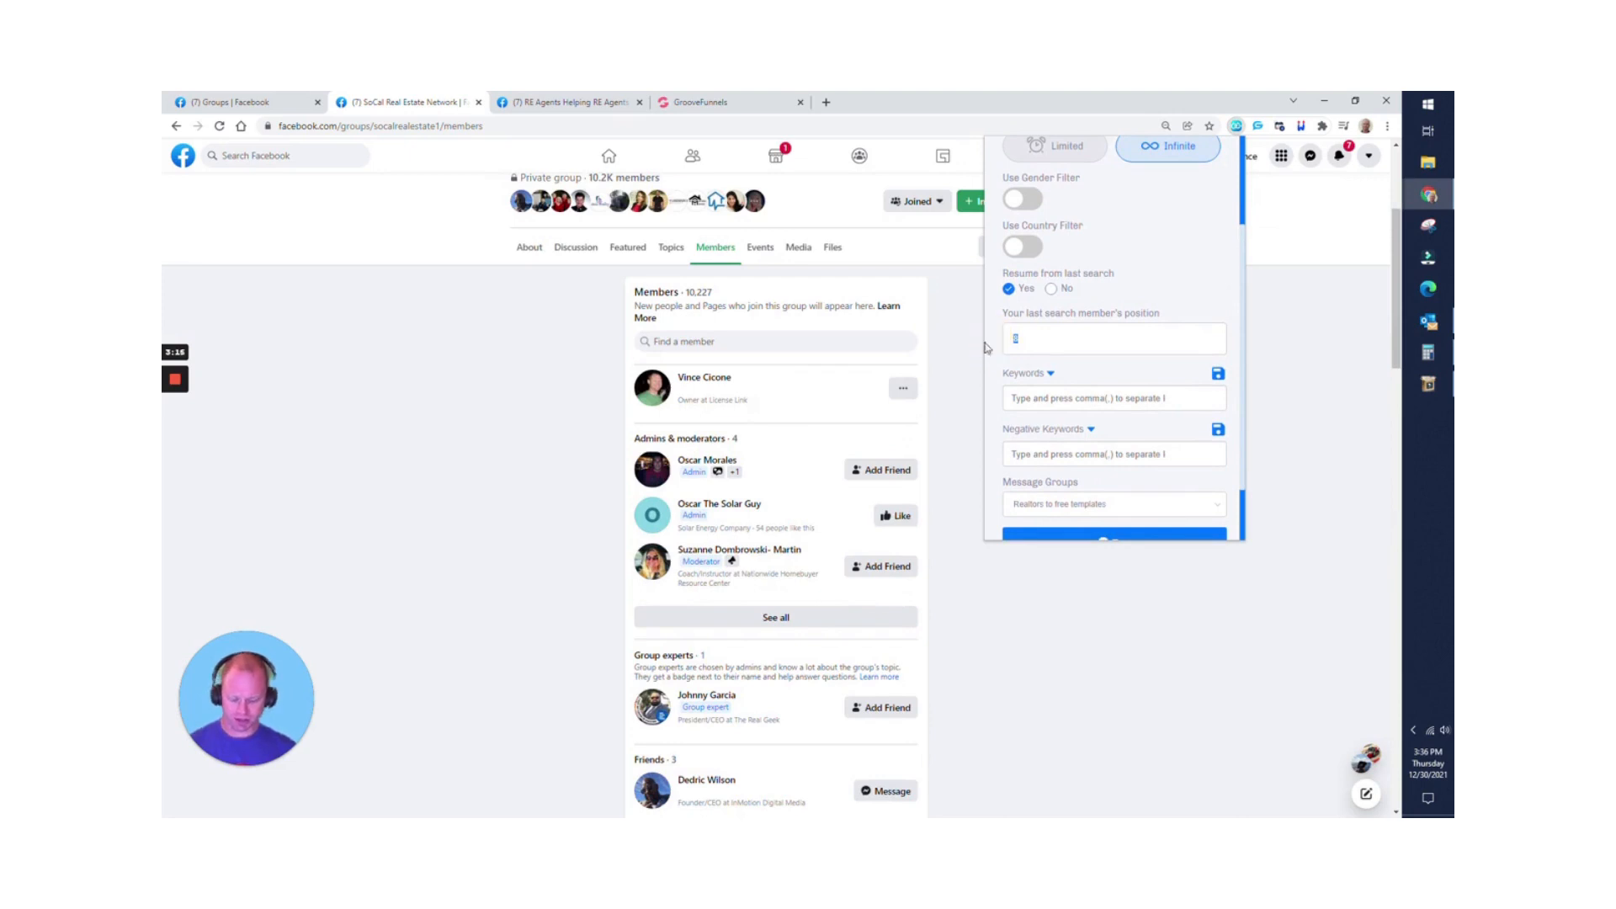
{"action": "type", "text": "6"}
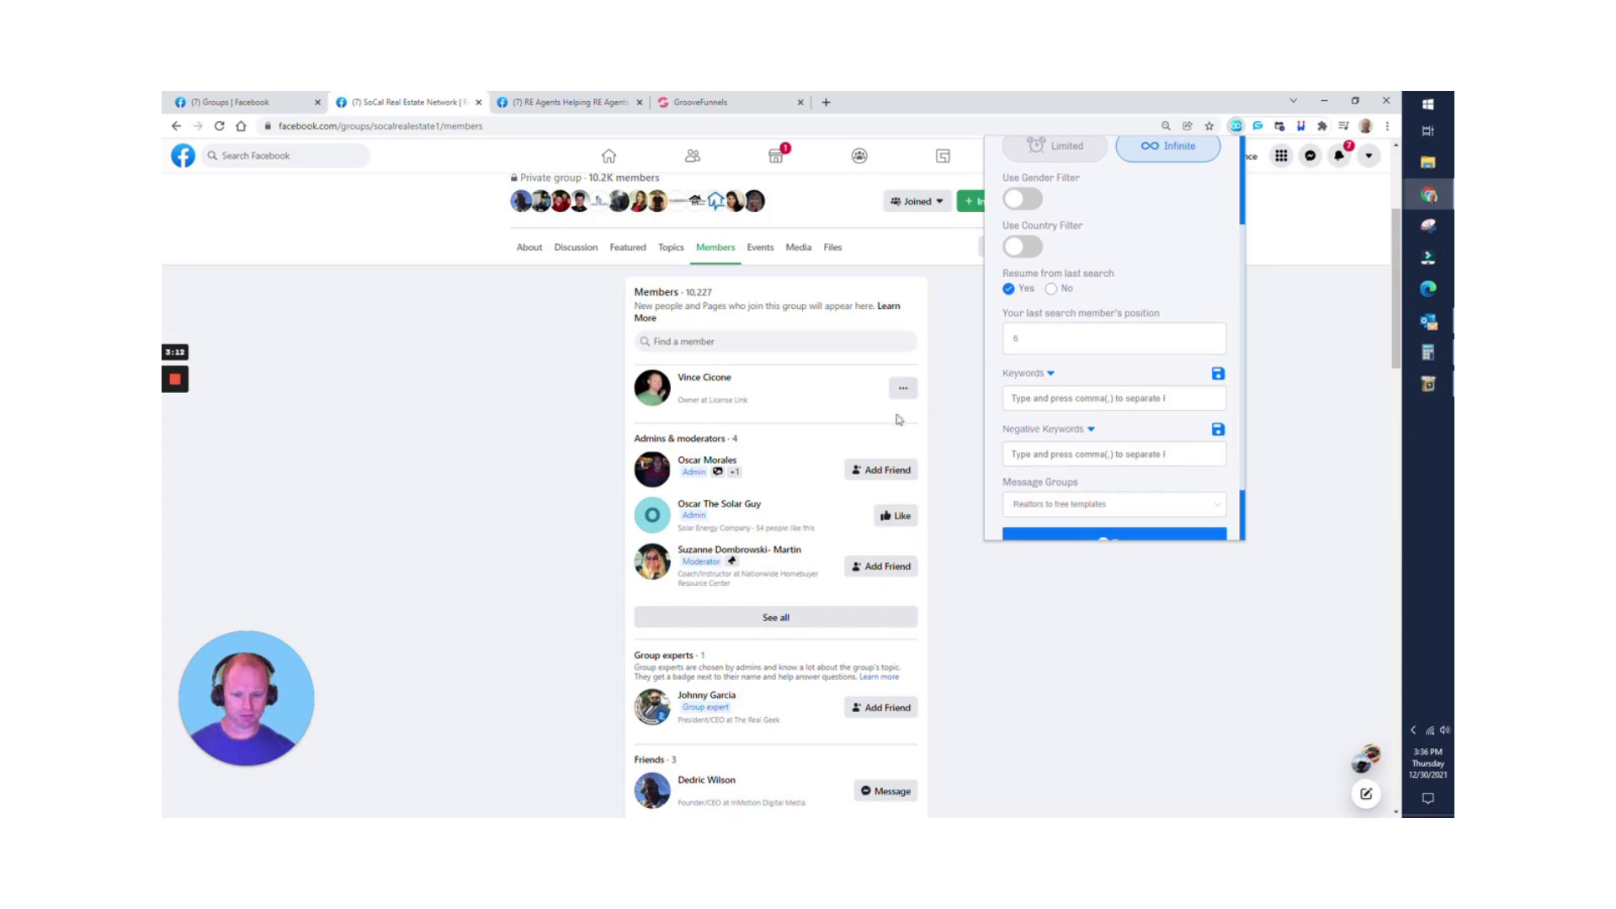
{"action": "mouse_move", "coordinate": [763, 552]}
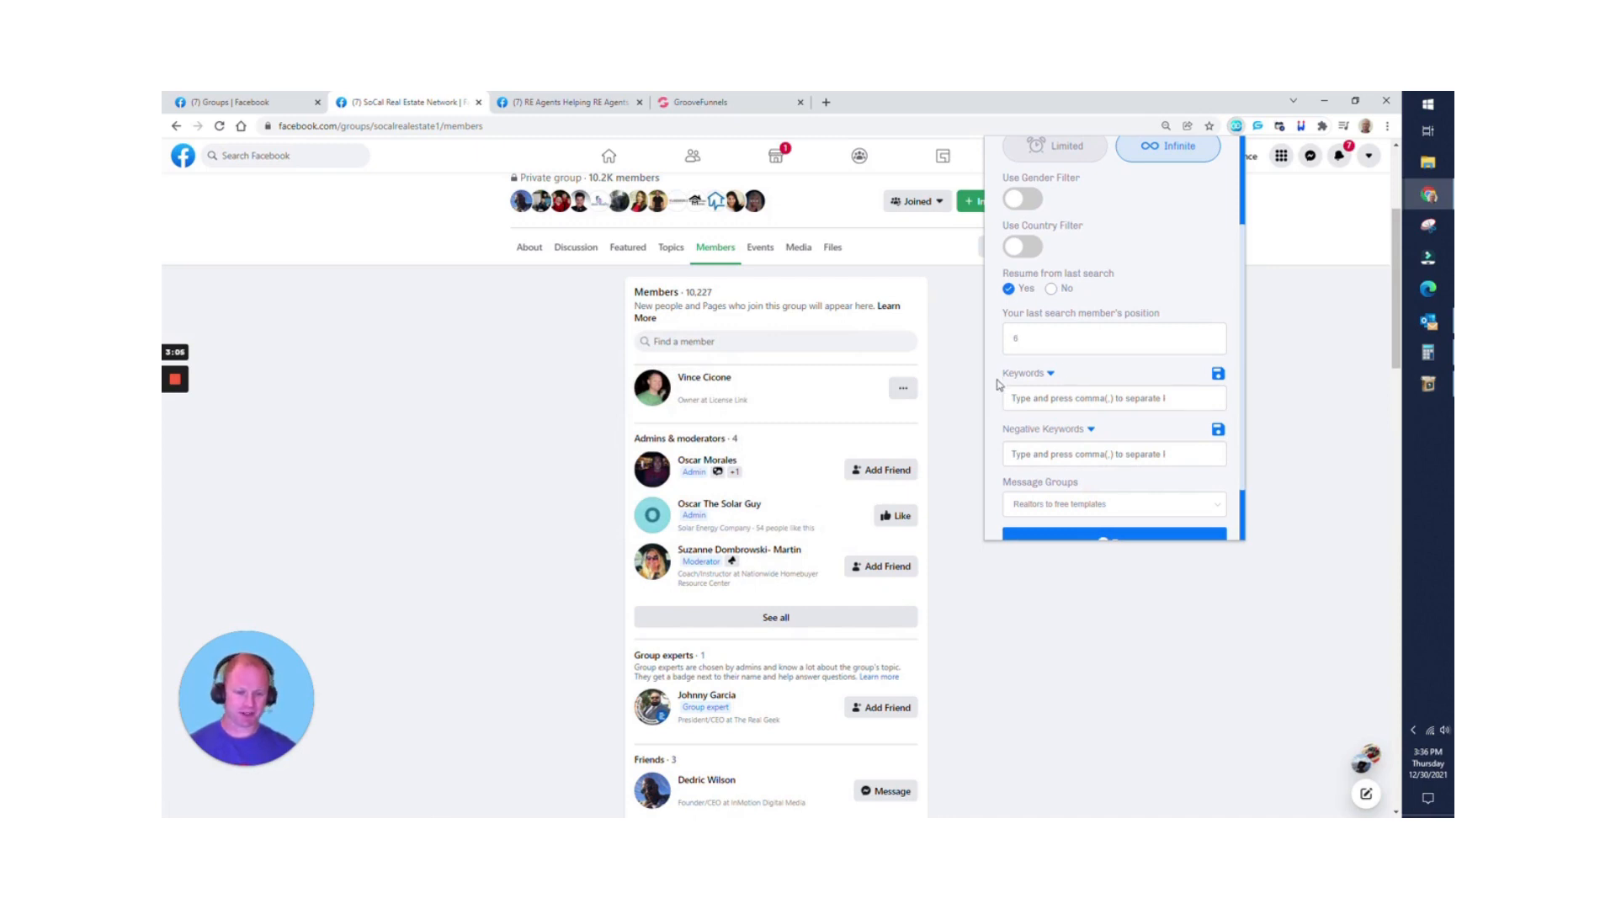
- Add "CEO" as a keyword for targeting group members
{"action": "scroll", "coordinate": [996, 372], "scroll_direction": "down", "scroll_amount": 1}
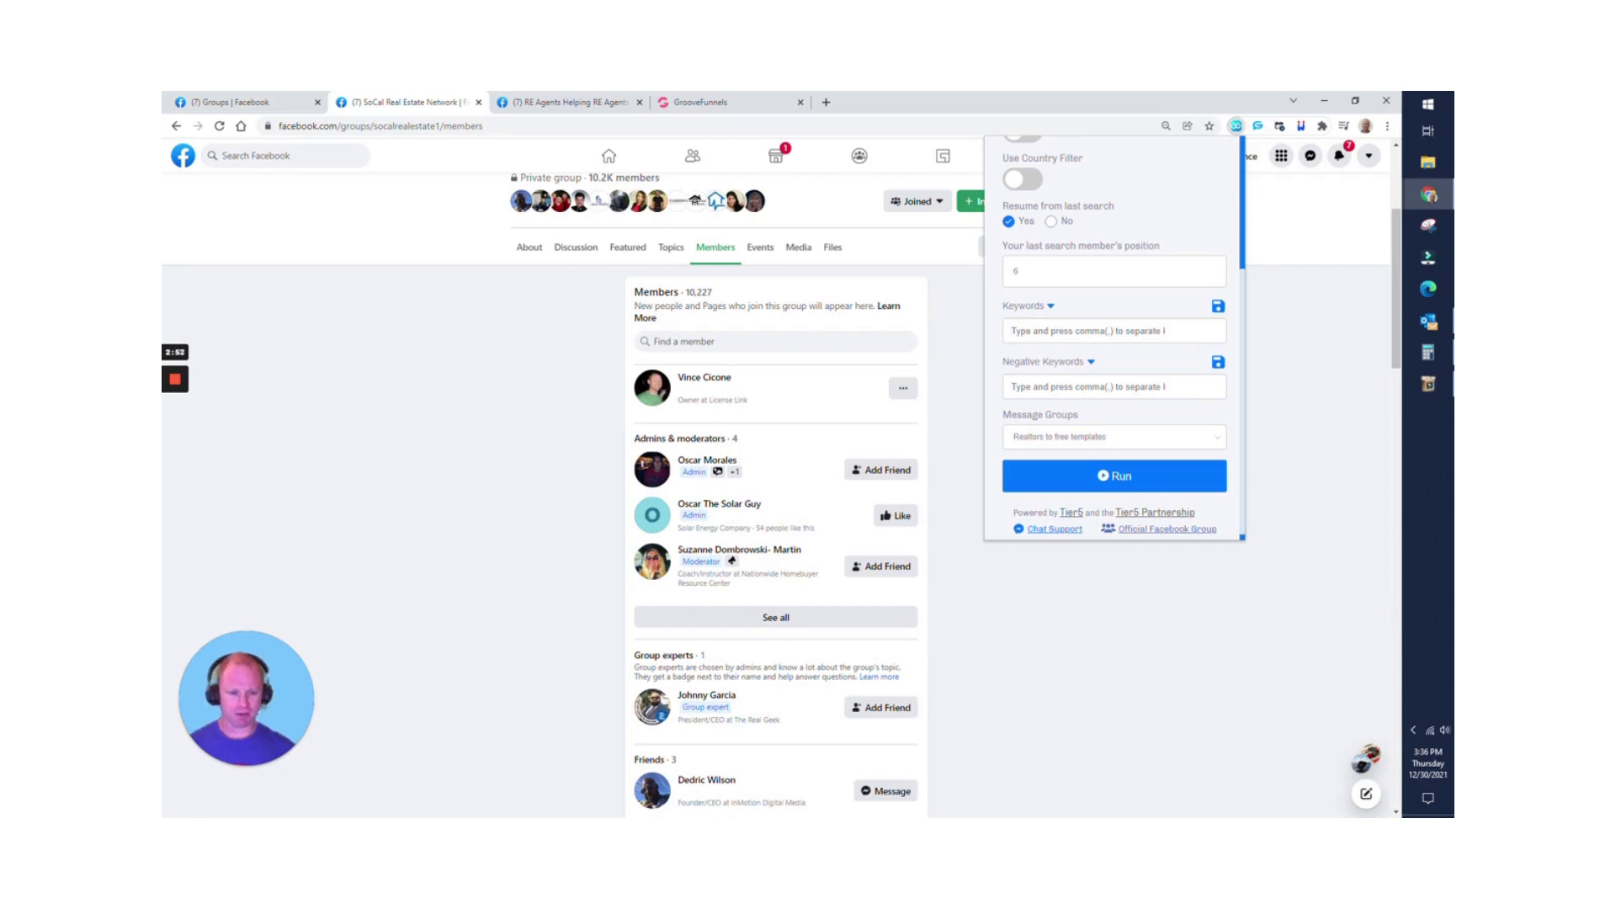
{"action": "type", "text": "CEO"}
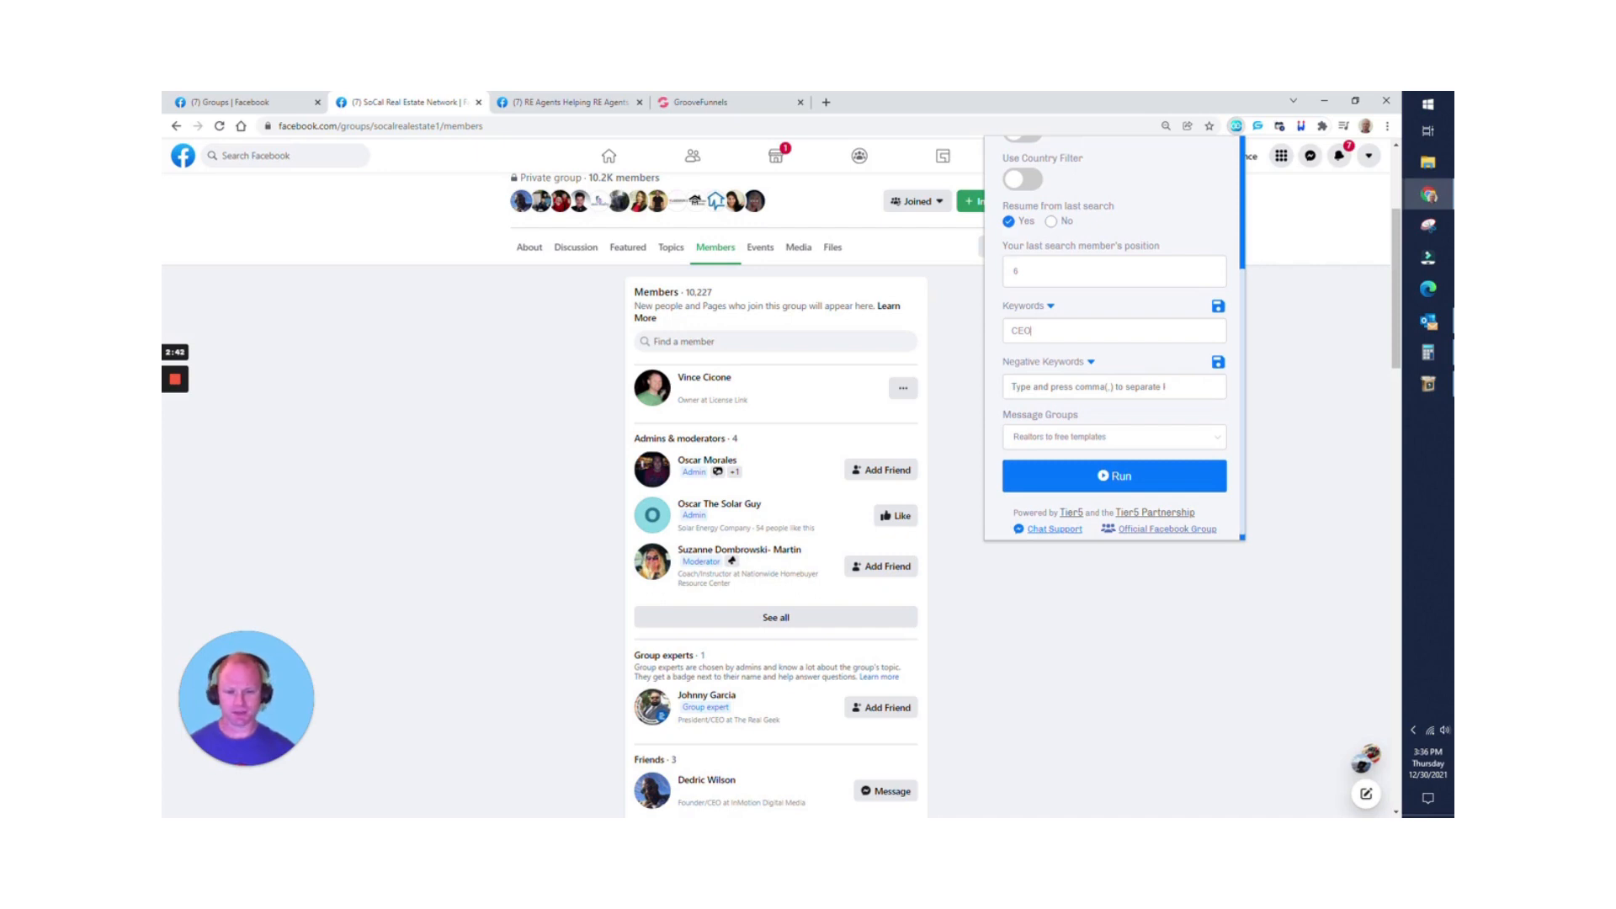
{"action": "scroll", "coordinate": [1035, 341], "scroll_direction": "down", "scroll_amount": 1}
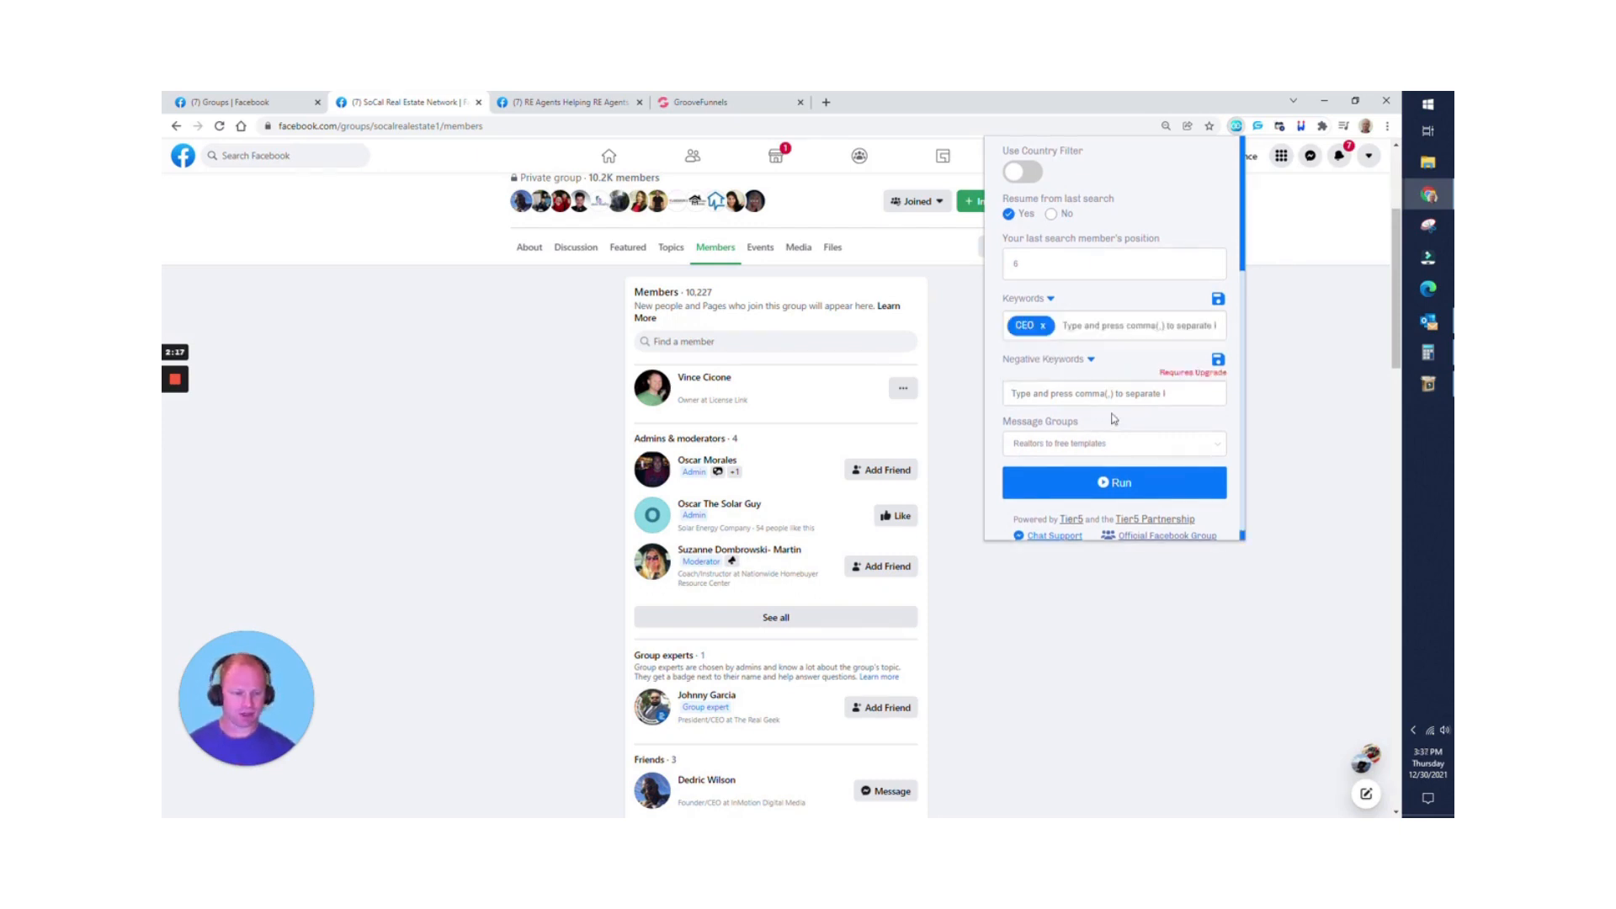
- Choose the "Realtors to free templates" message group and run the friend request task on the group's members
{"action": "scroll", "coordinate": [1033, 369], "scroll_direction": "down", "scroll_amount": 1}
{"action": "left_click", "coordinate": [1067, 427]}
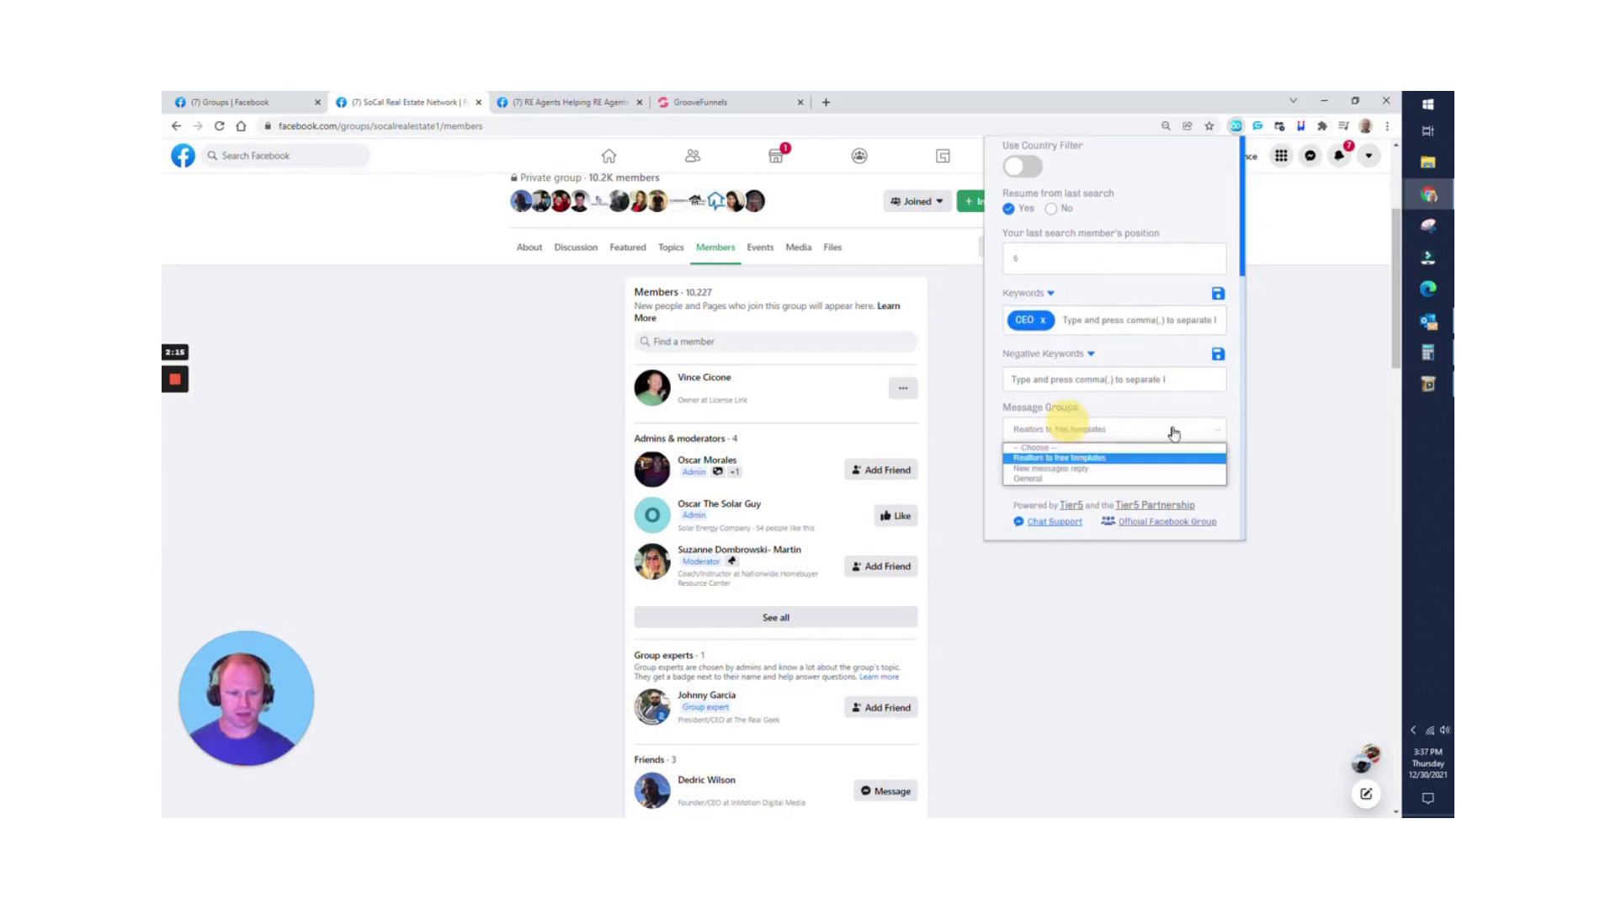
{"action": "left_click", "coordinate": [1048, 461]}
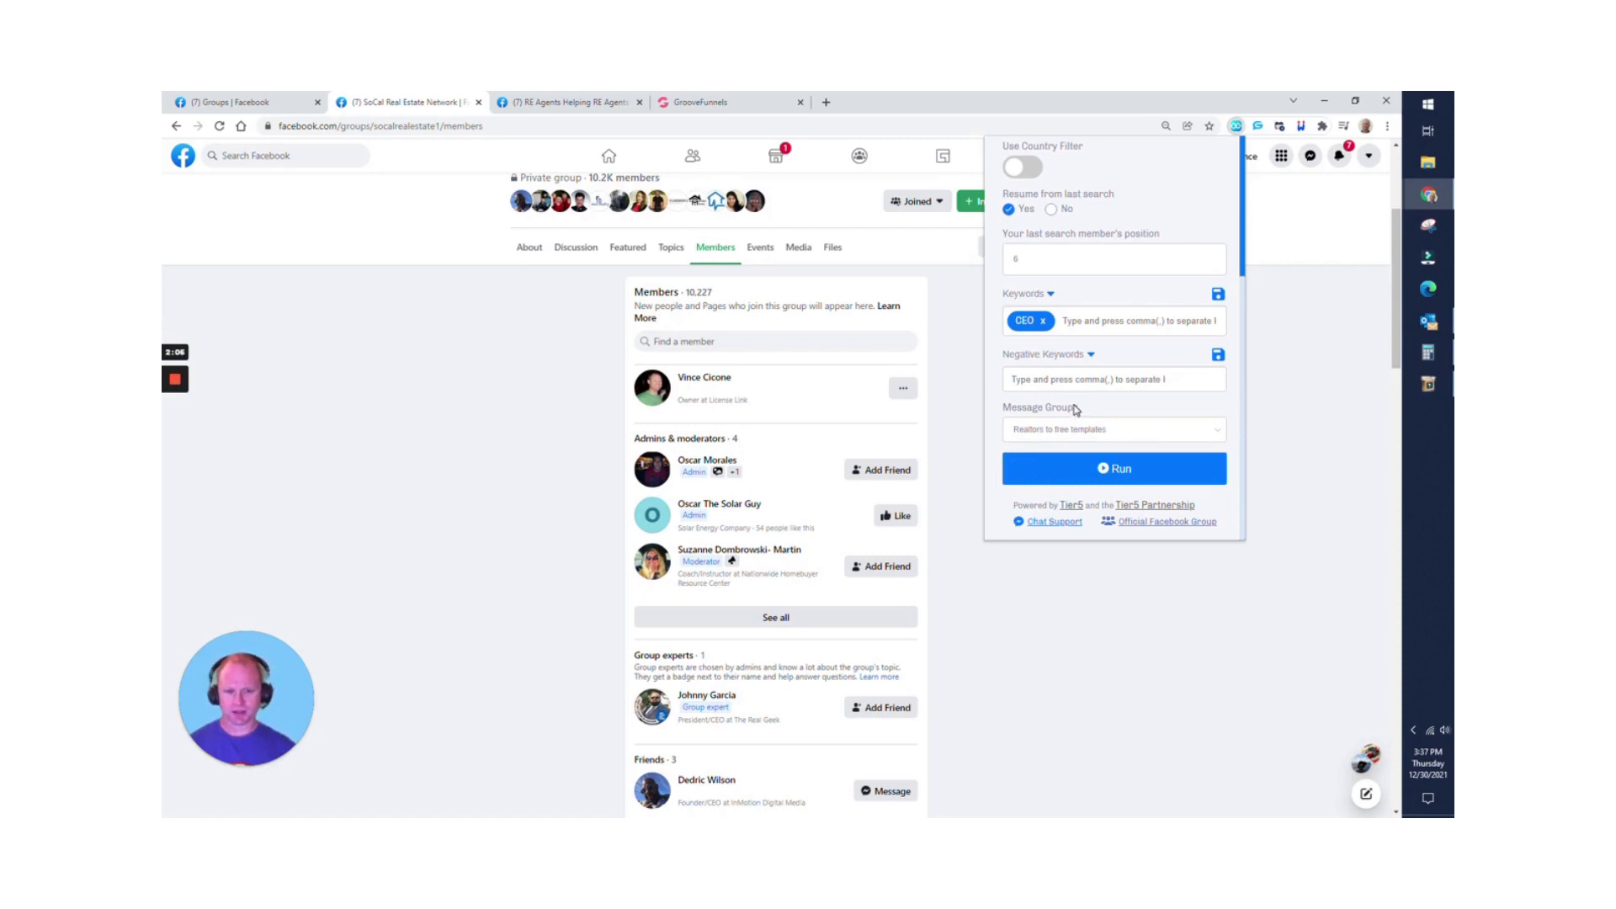
{"action": "scroll", "coordinate": [1102, 412], "scroll_direction": "up", "scroll_amount": 3}
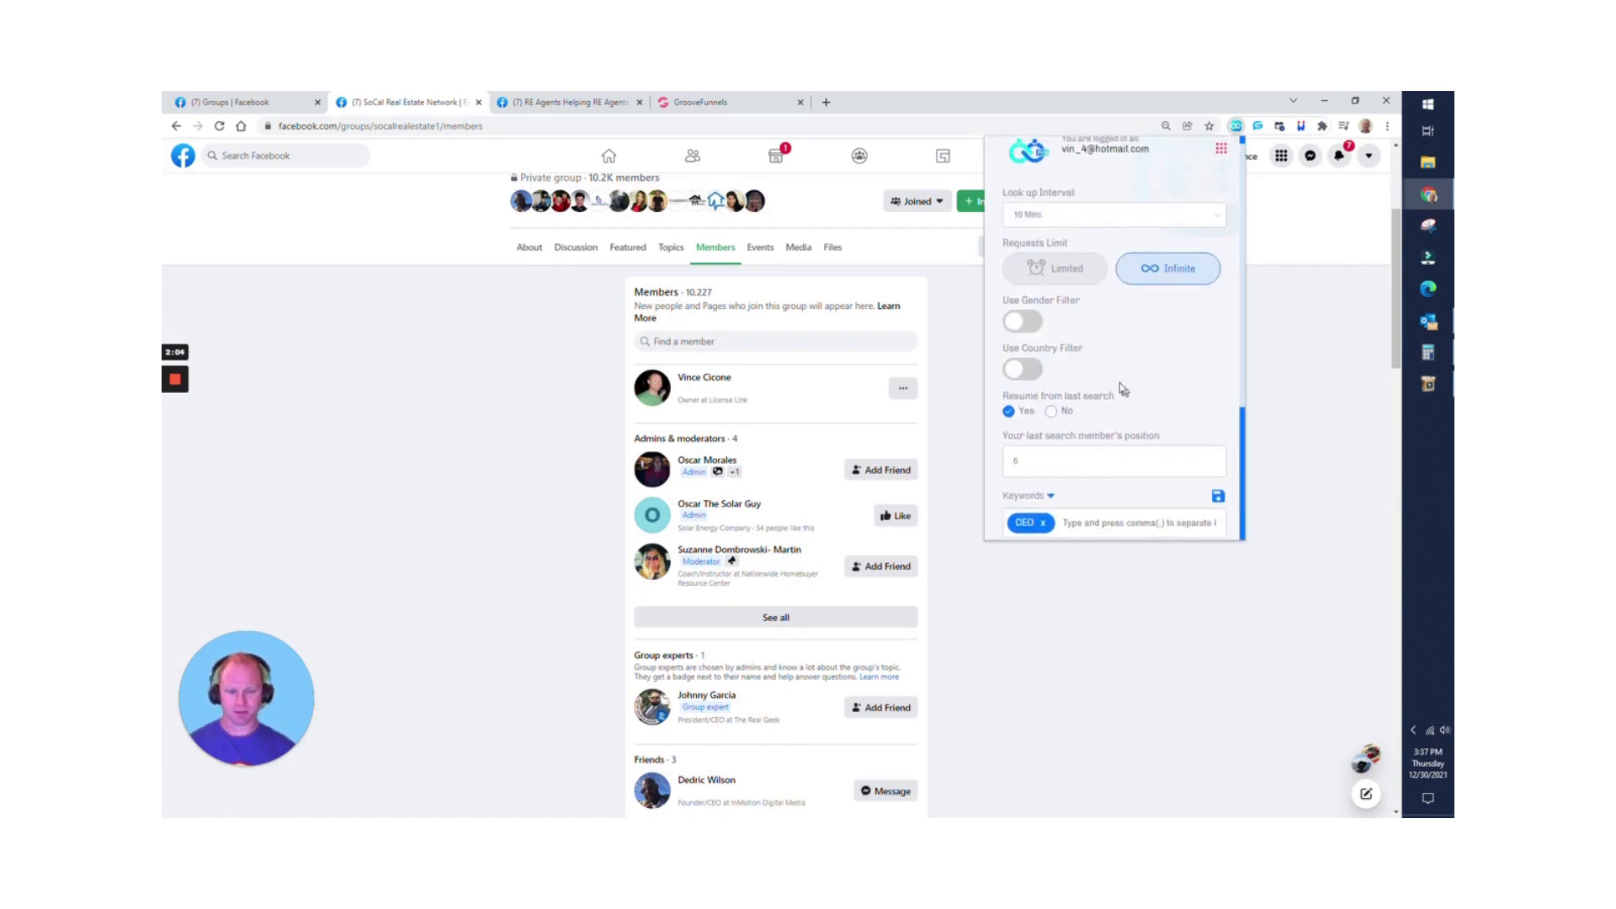
{"action": "scroll", "coordinate": [1111, 387], "scroll_direction": "down", "scroll_amount": 3}
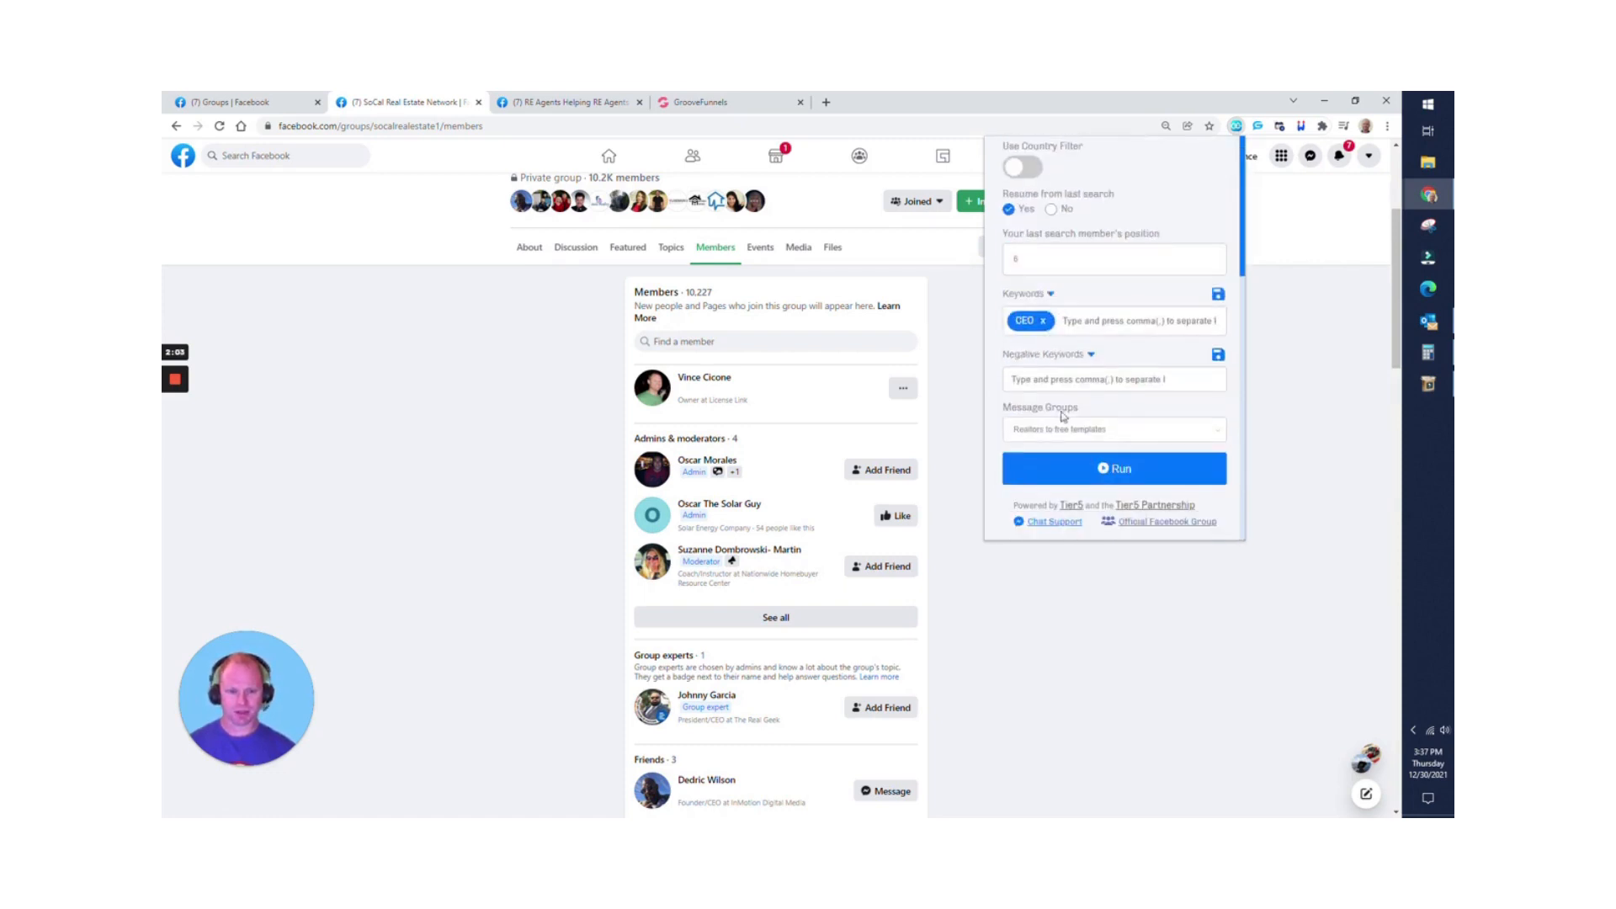
{"action": "left_click", "coordinate": [1113, 463]}
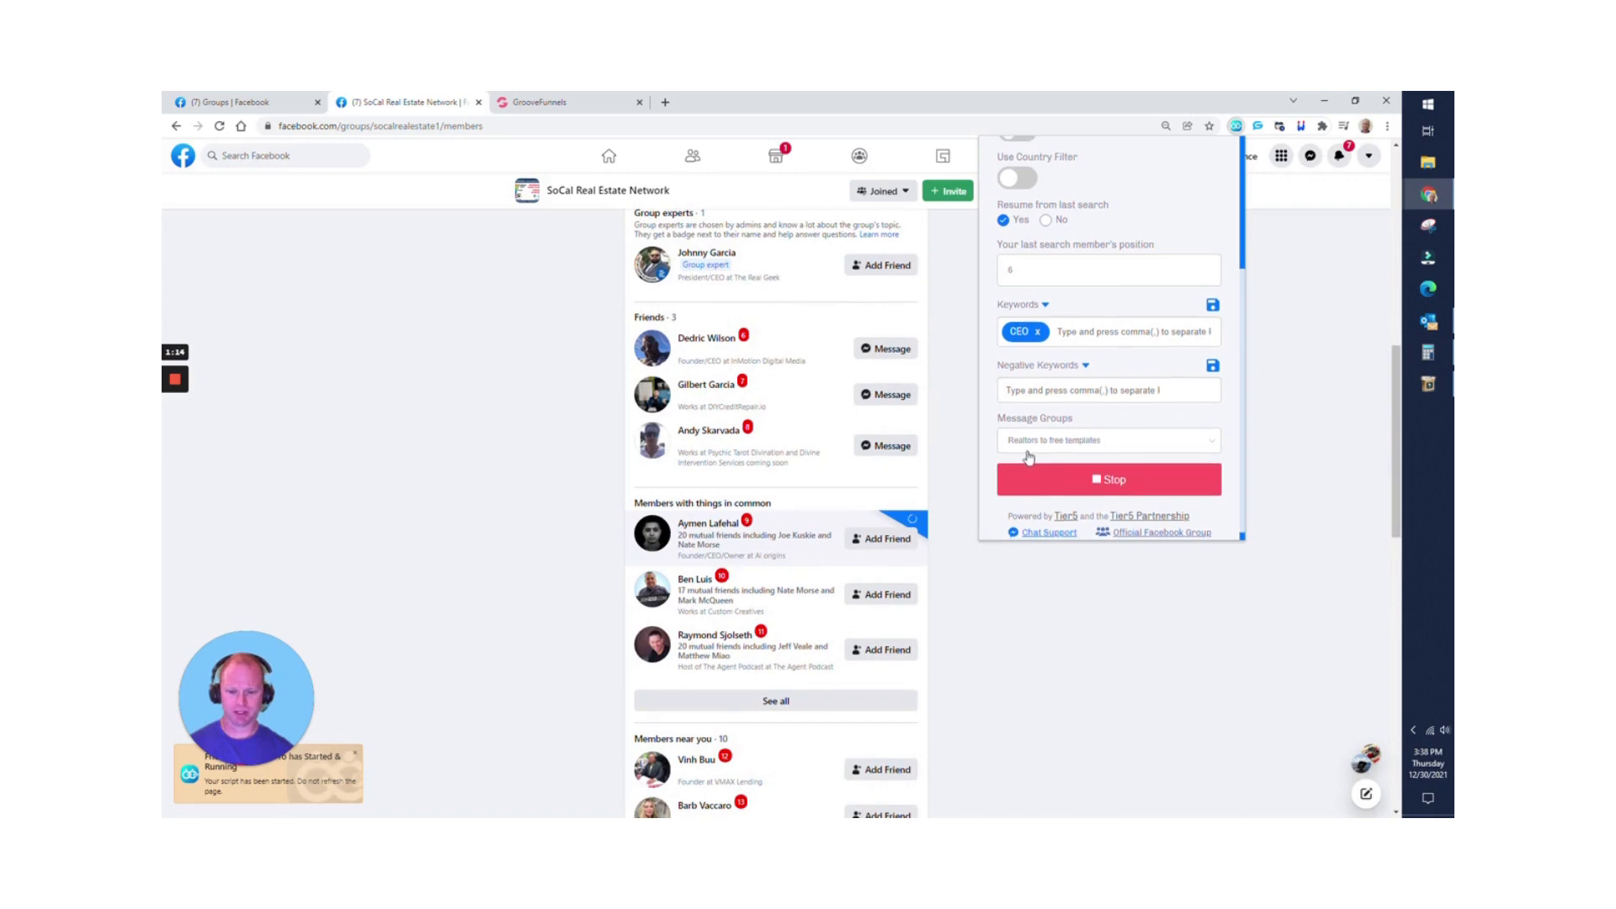
- Stop the running friend request task on the group's member list
{"action": "scroll", "coordinate": [1052, 454], "scroll_direction": "down", "scroll_amount": 1}
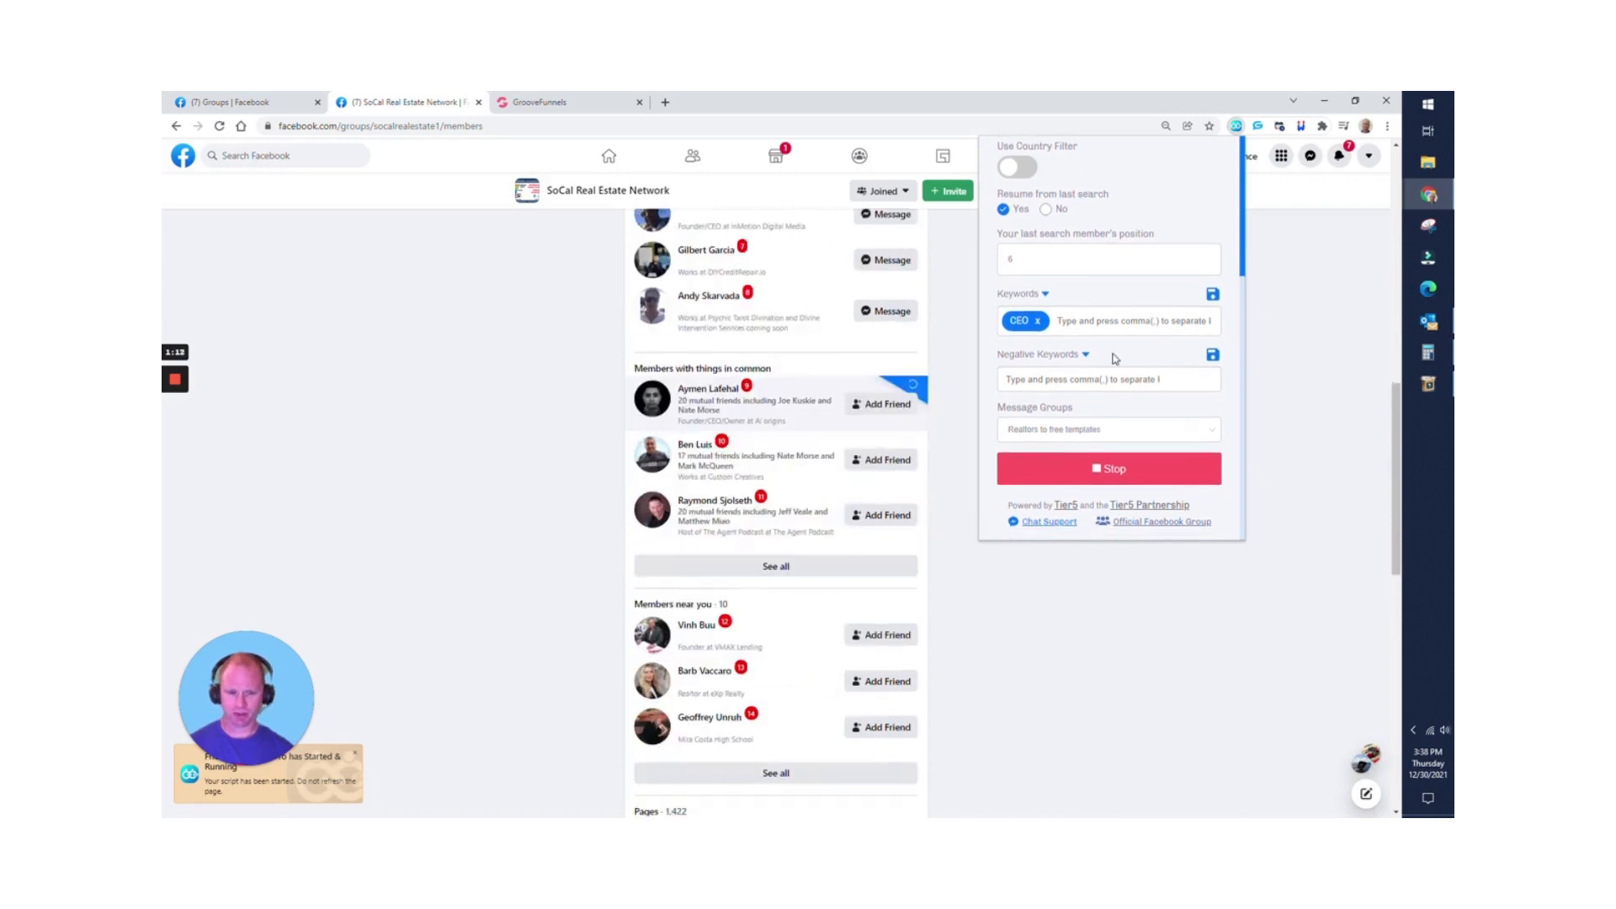
{"action": "scroll", "coordinate": [1111, 362], "scroll_direction": "up", "scroll_amount": 3}
{"action": "scroll", "coordinate": [1111, 378], "scroll_direction": "down", "scroll_amount": 5}
{"action": "left_click", "coordinate": [1085, 479]}
- Open the extension's message settings and view how the "Realtors to free templates" message group is built
{"action": "scroll", "coordinate": [1120, 404], "scroll_direction": "up", "scroll_amount": 5}
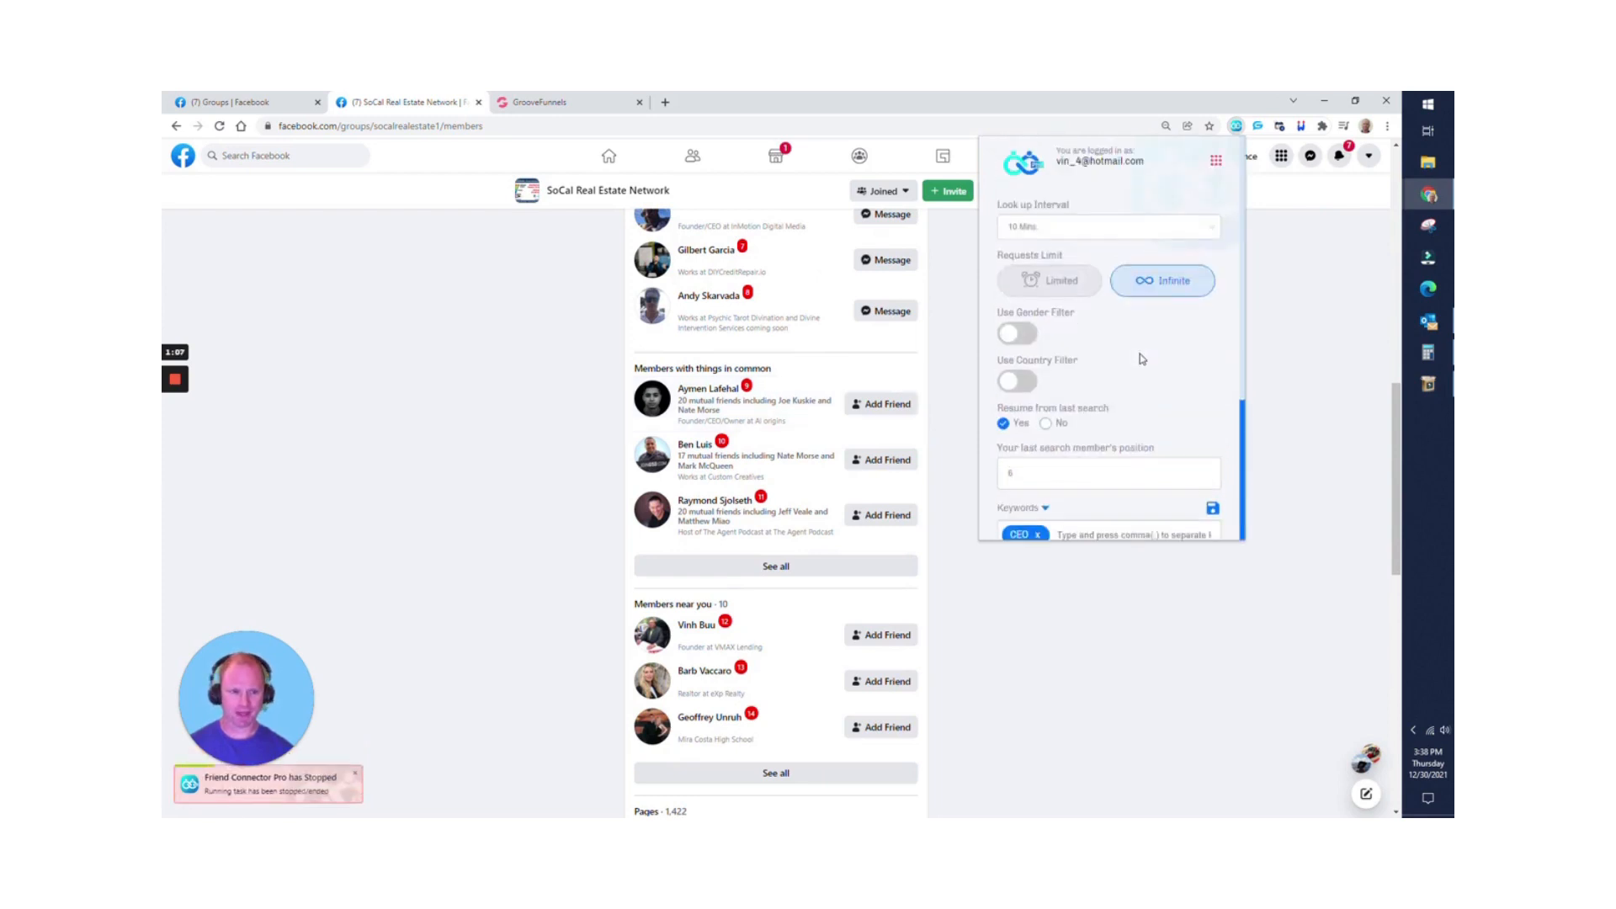
{"action": "left_click", "coordinate": [1217, 164]}
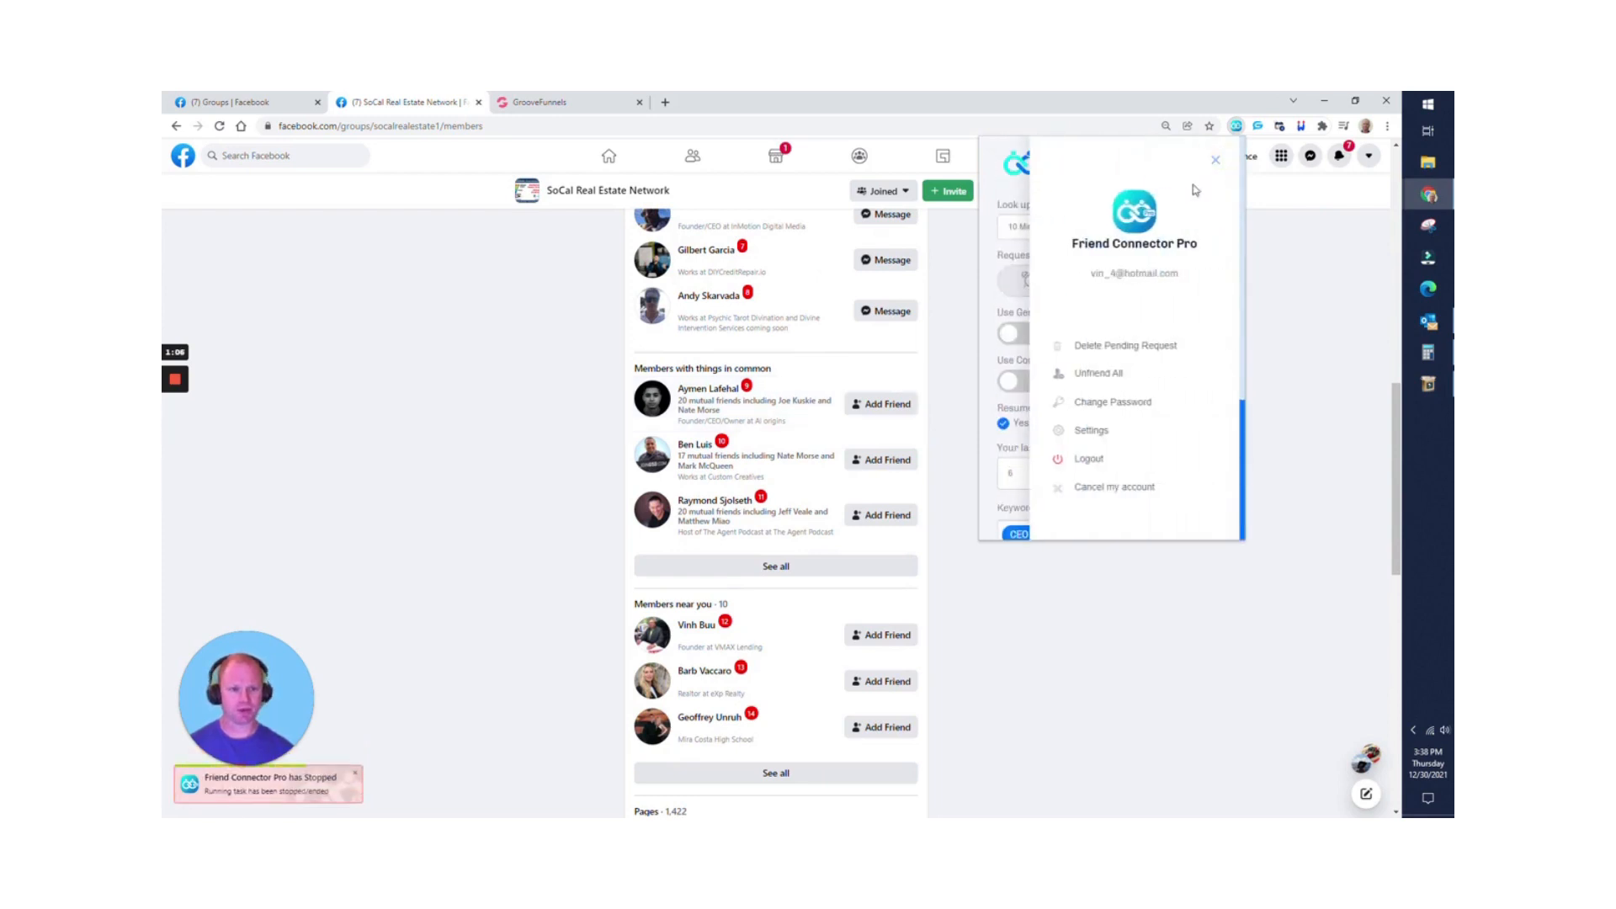
{"action": "left_click", "coordinate": [1091, 432]}
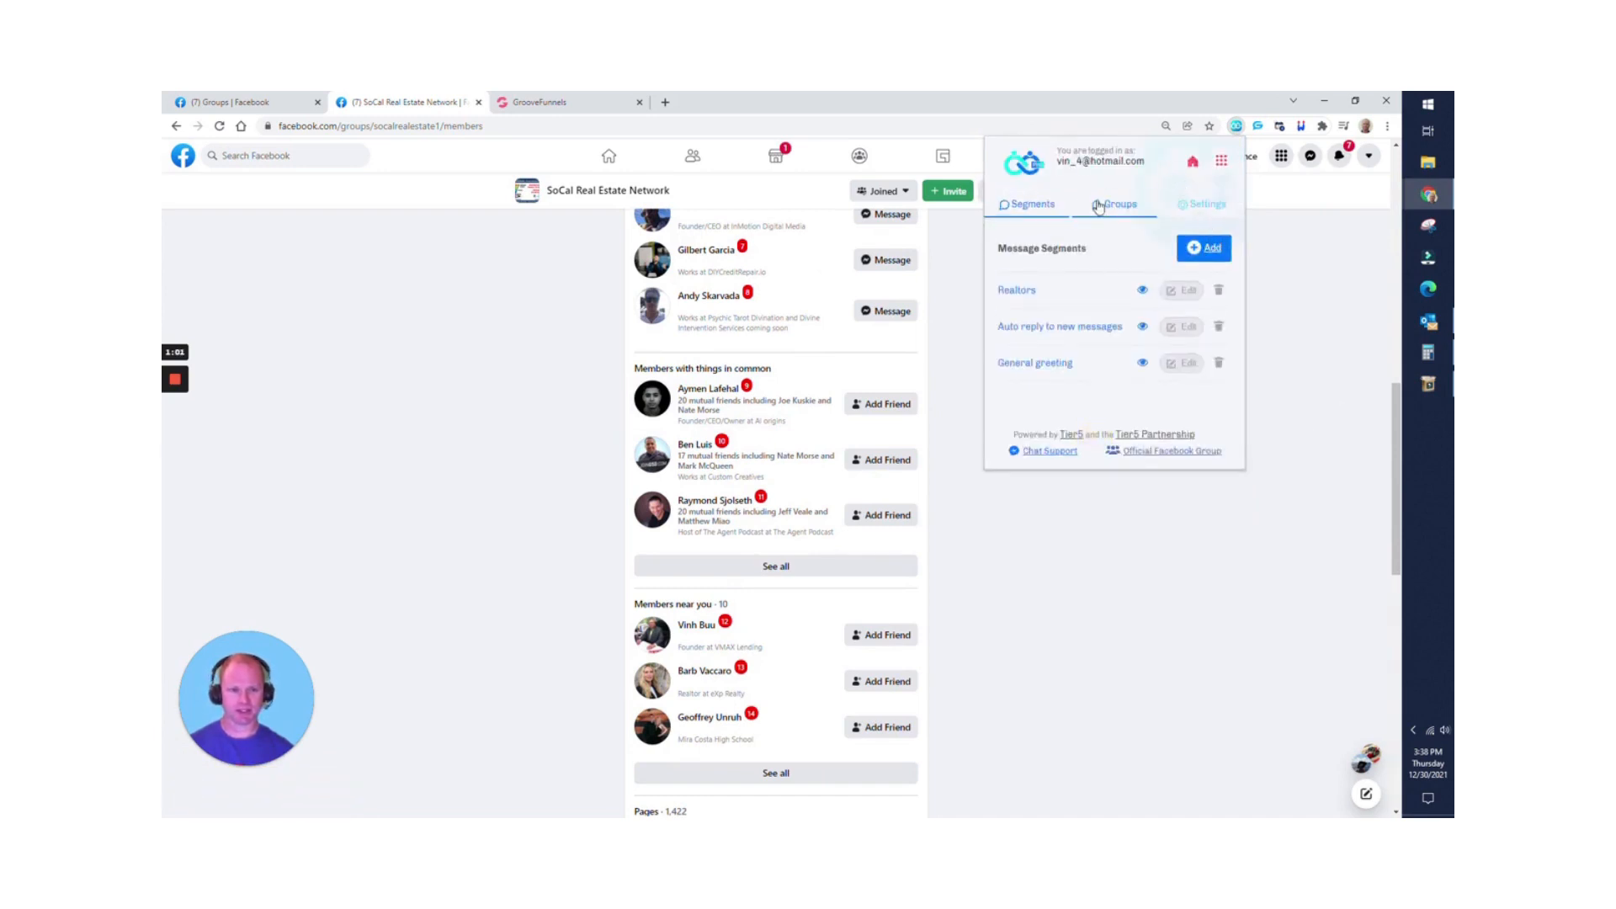
{"action": "left_click", "coordinate": [1123, 204]}
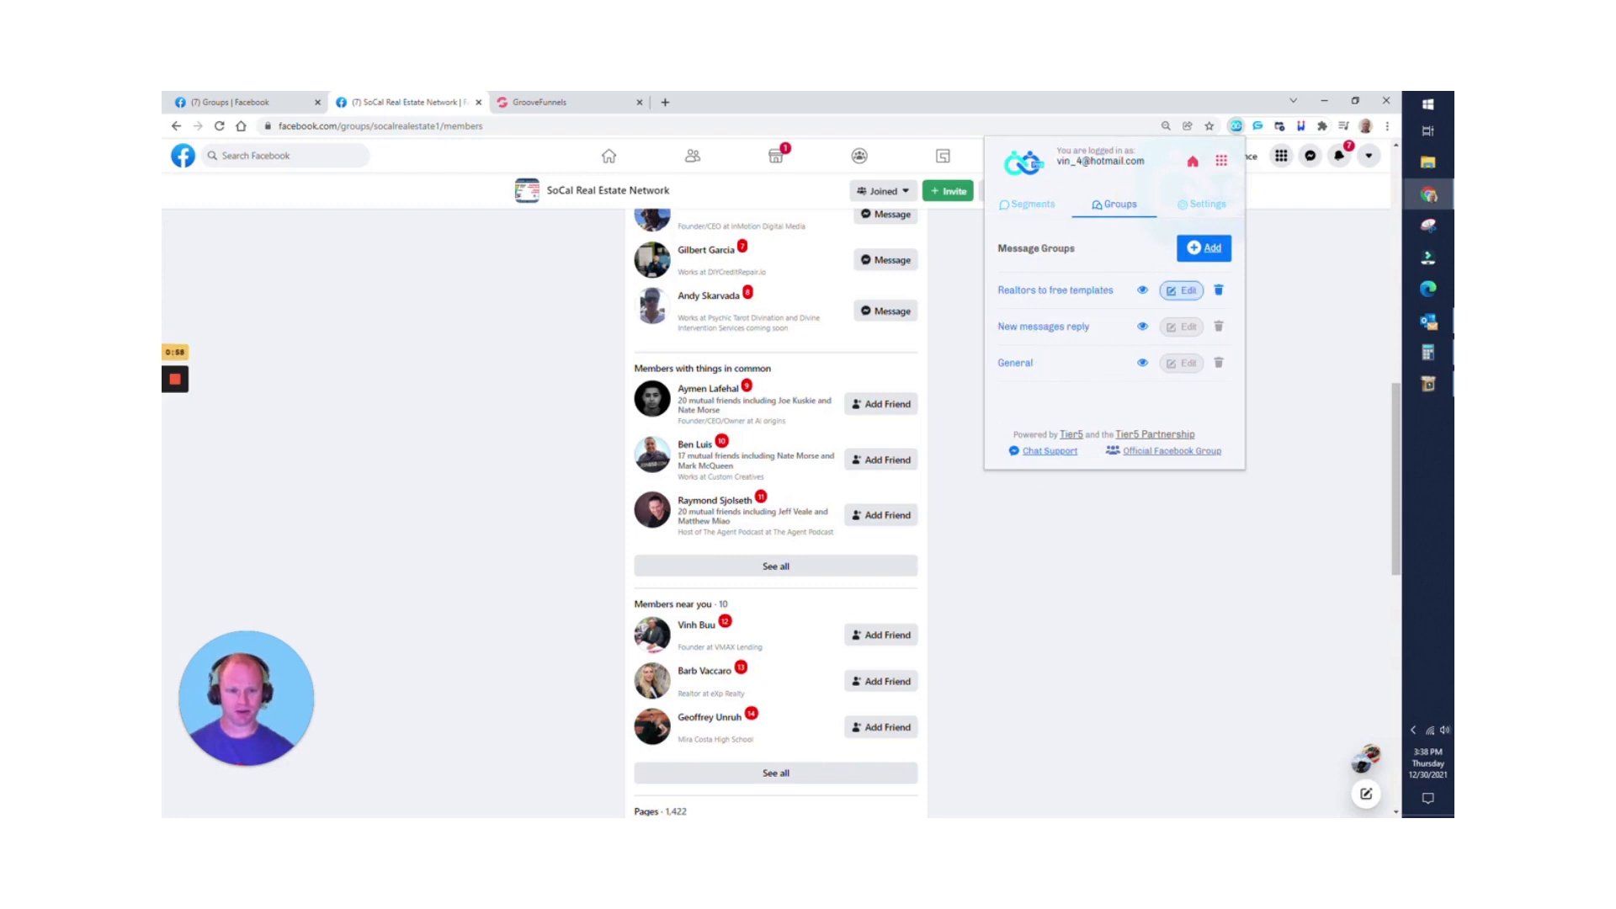
{"action": "left_click", "coordinate": [1181, 290]}
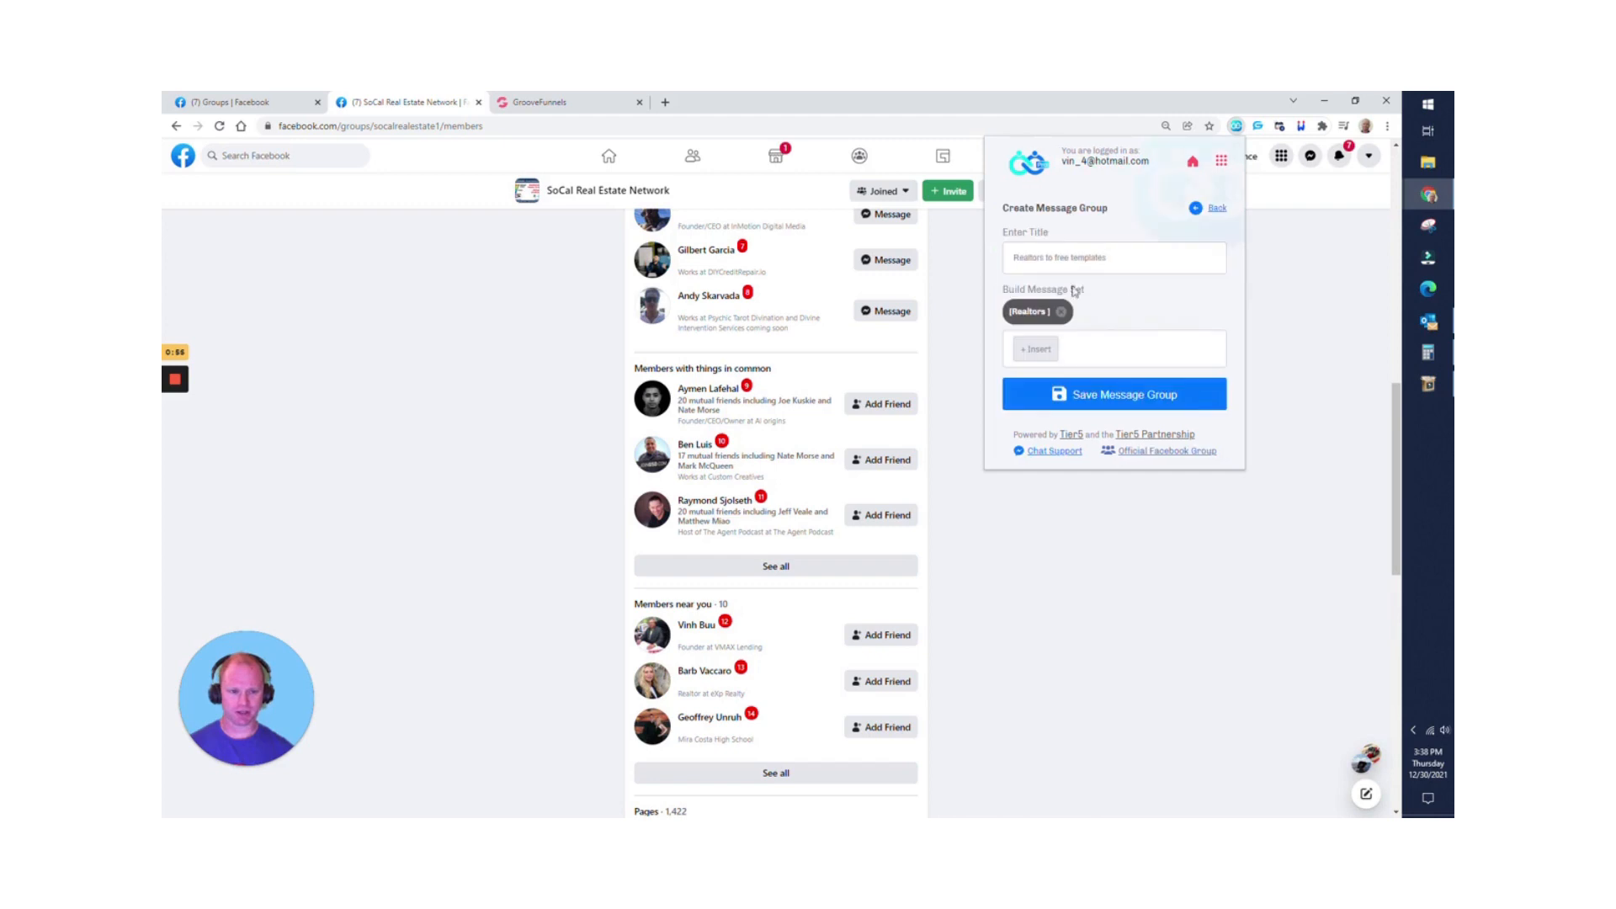
{"action": "left_click", "coordinate": [1212, 208]}
- Examine the message blocks of the "Realtors" message segment and return to the segment list
{"action": "left_click", "coordinate": [1022, 208]}
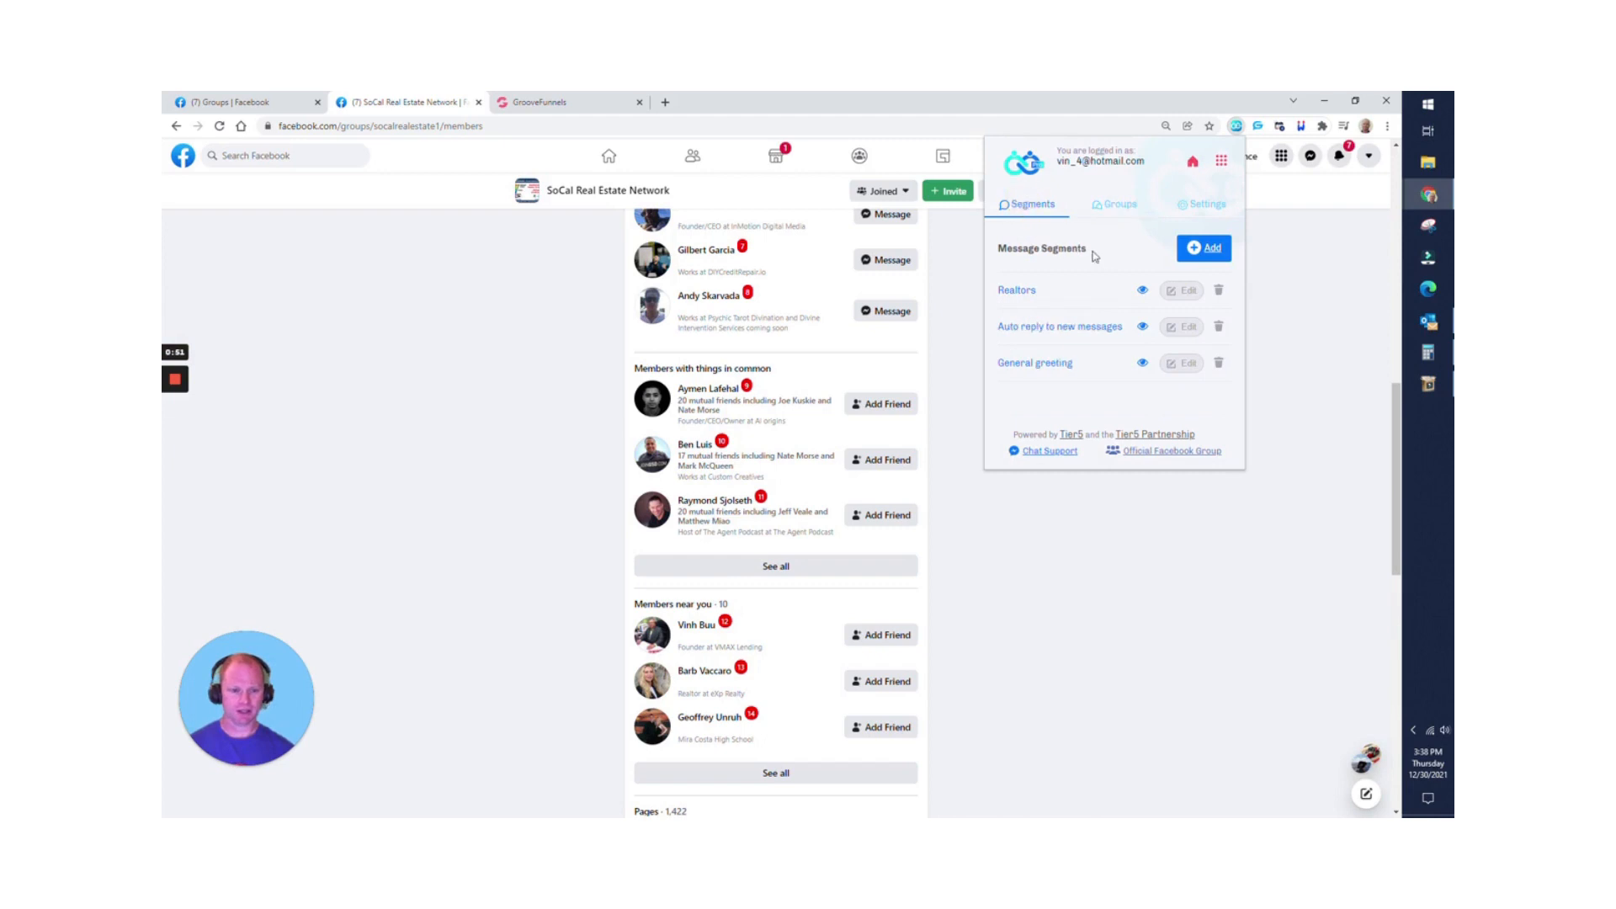
{"action": "left_click", "coordinate": [1184, 290]}
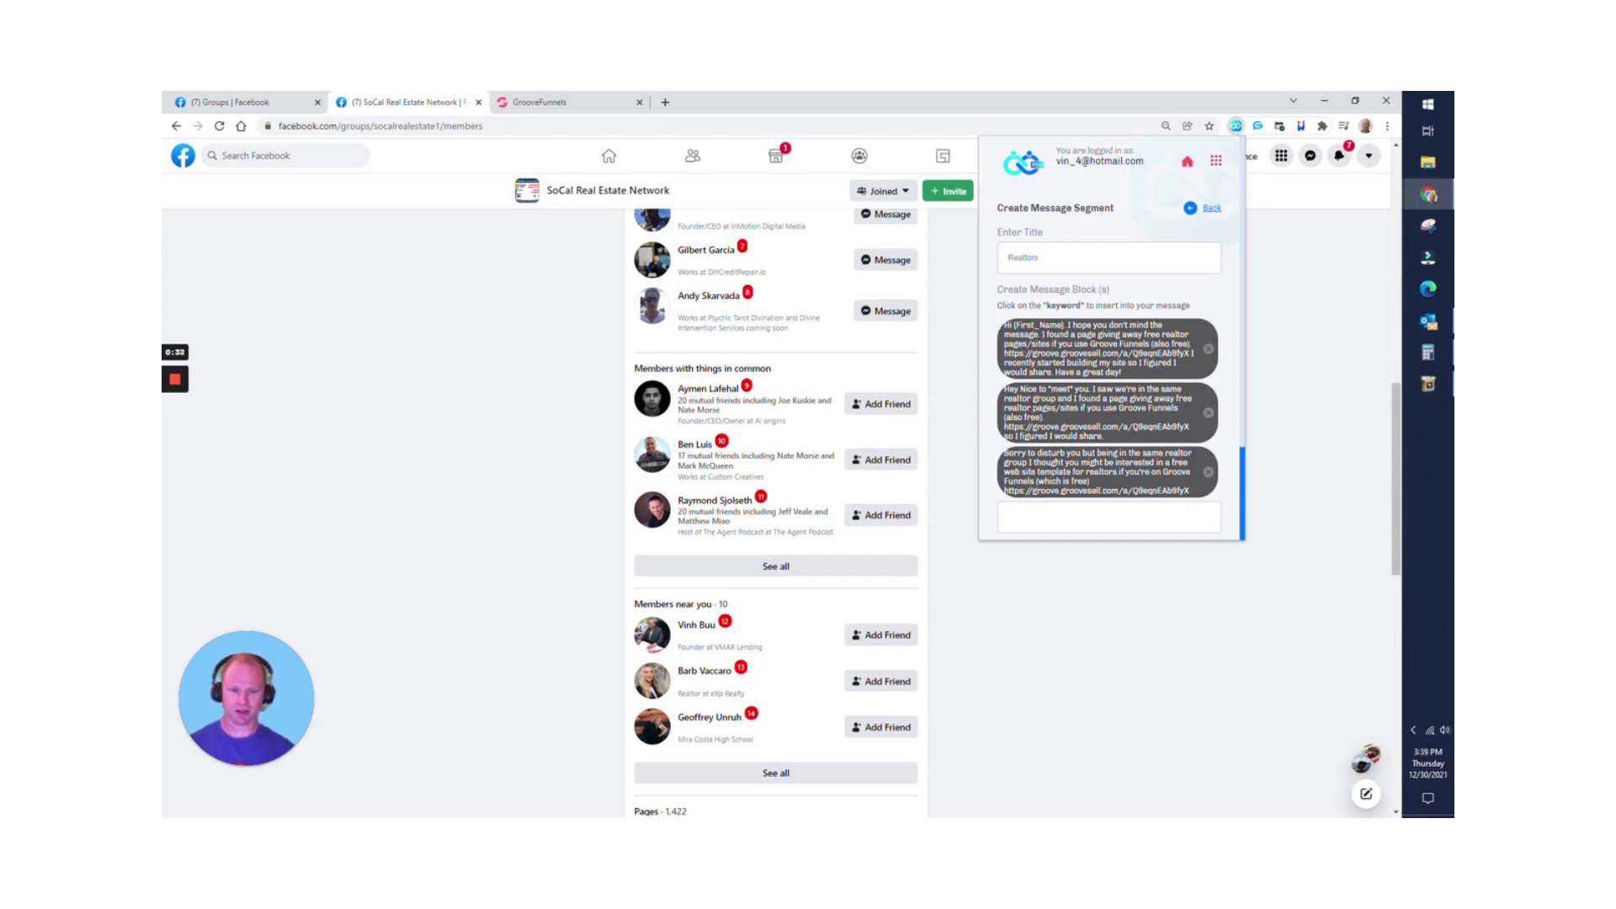
{"action": "left_click", "coordinate": [1207, 208]}
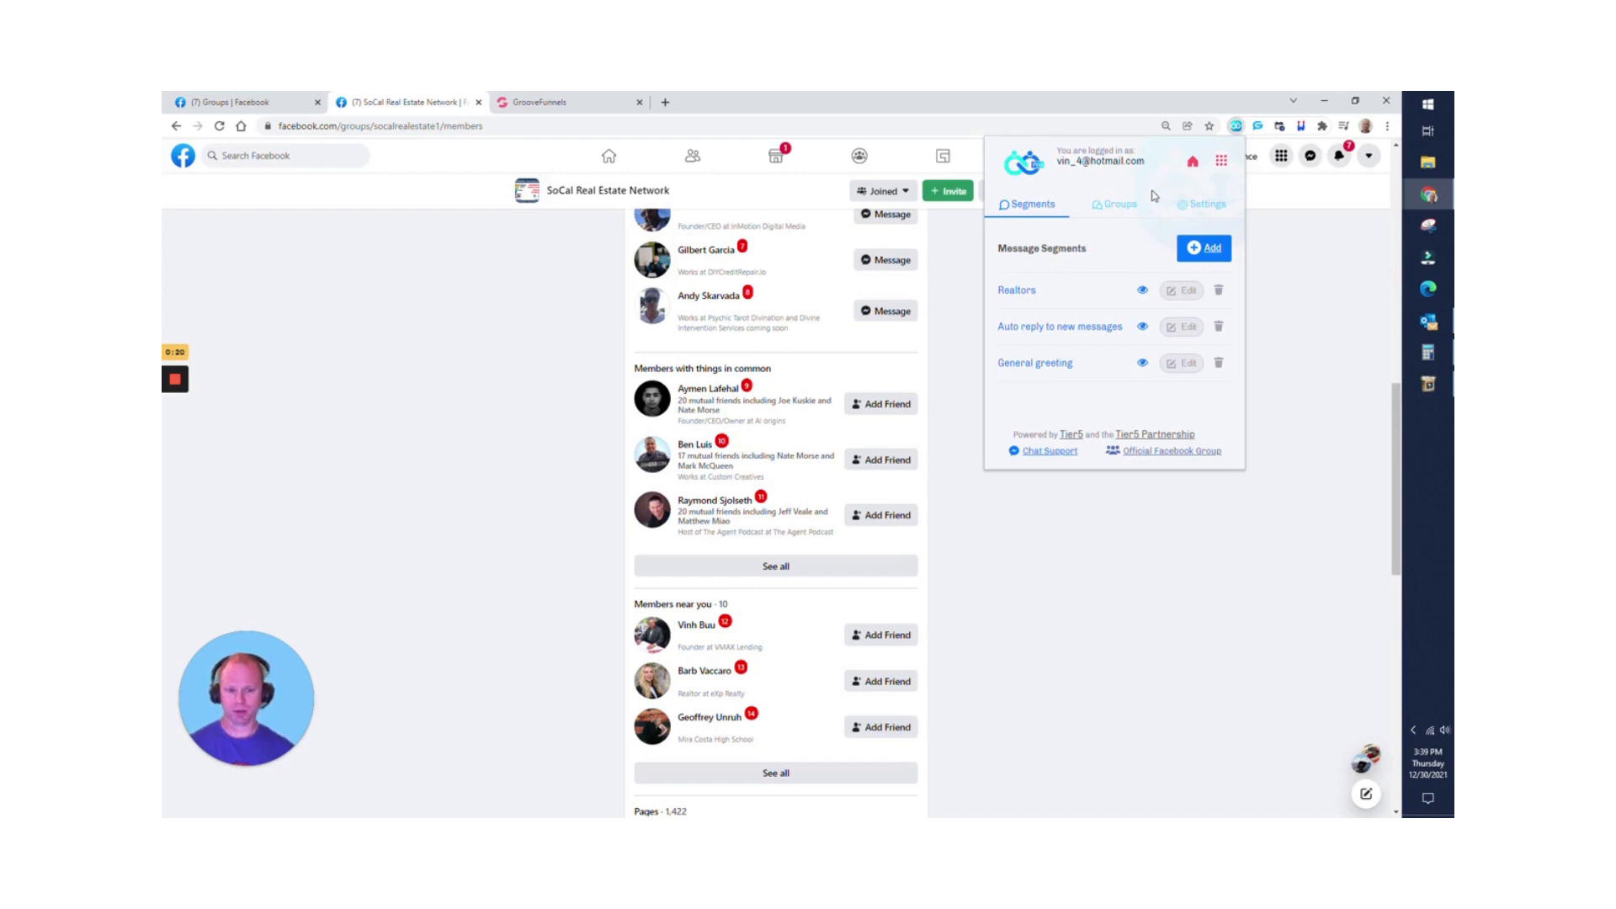
- Switch to Genius Messenger CRM and look through all the contact labels and the people grouped under them
{"action": "left_click", "coordinate": [1257, 126]}
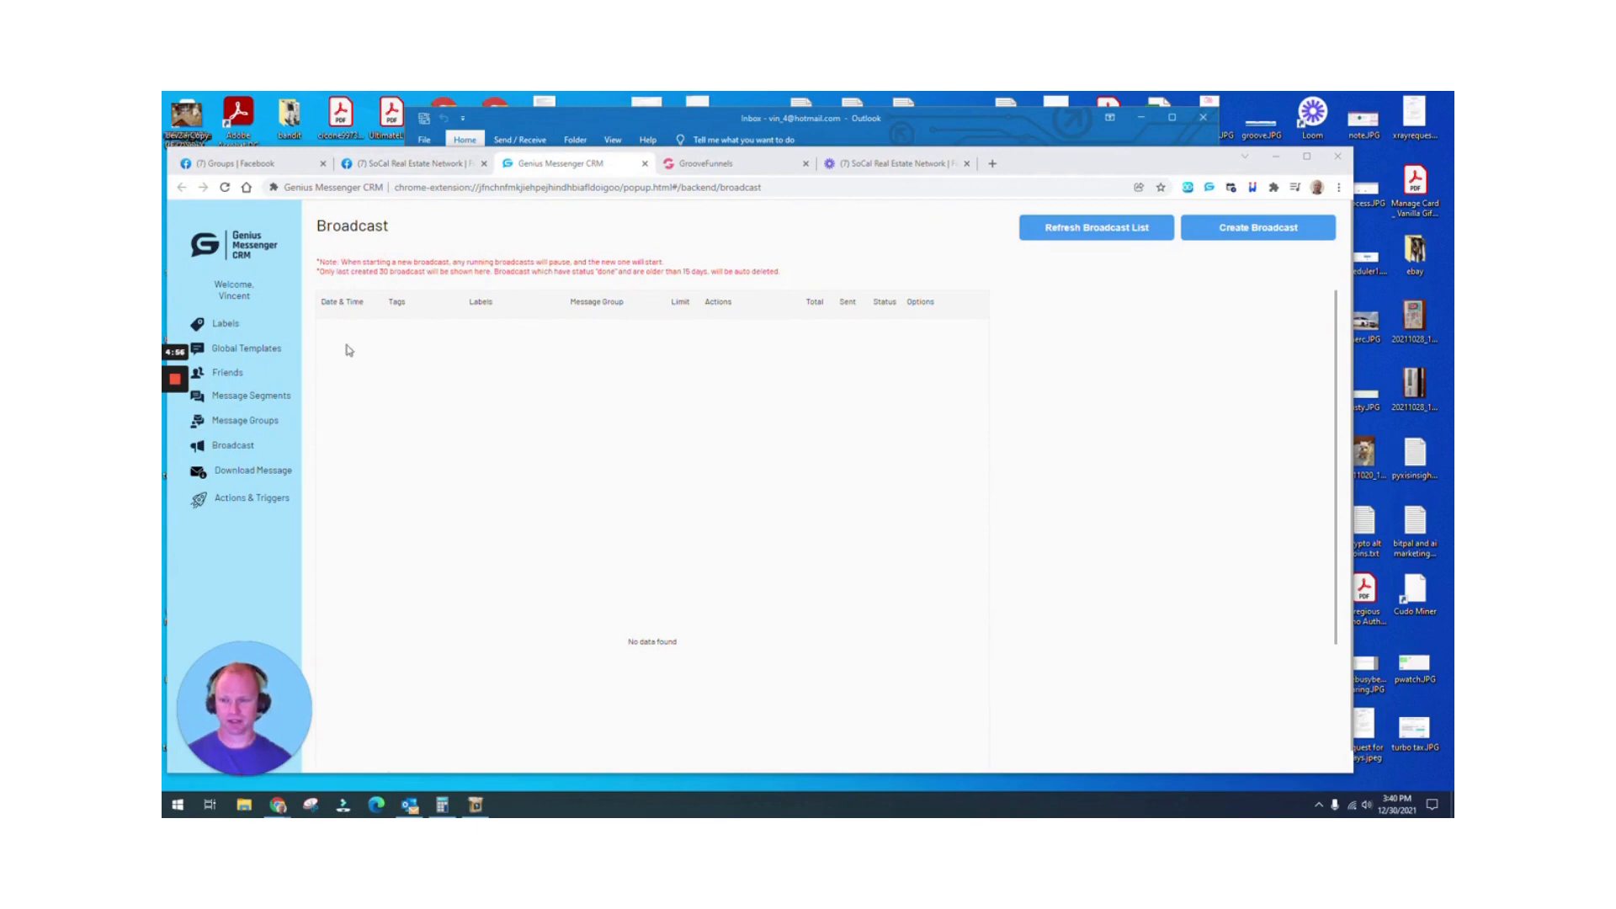
{"action": "left_click", "coordinate": [246, 319]}
{"action": "left_click", "coordinate": [225, 323]}
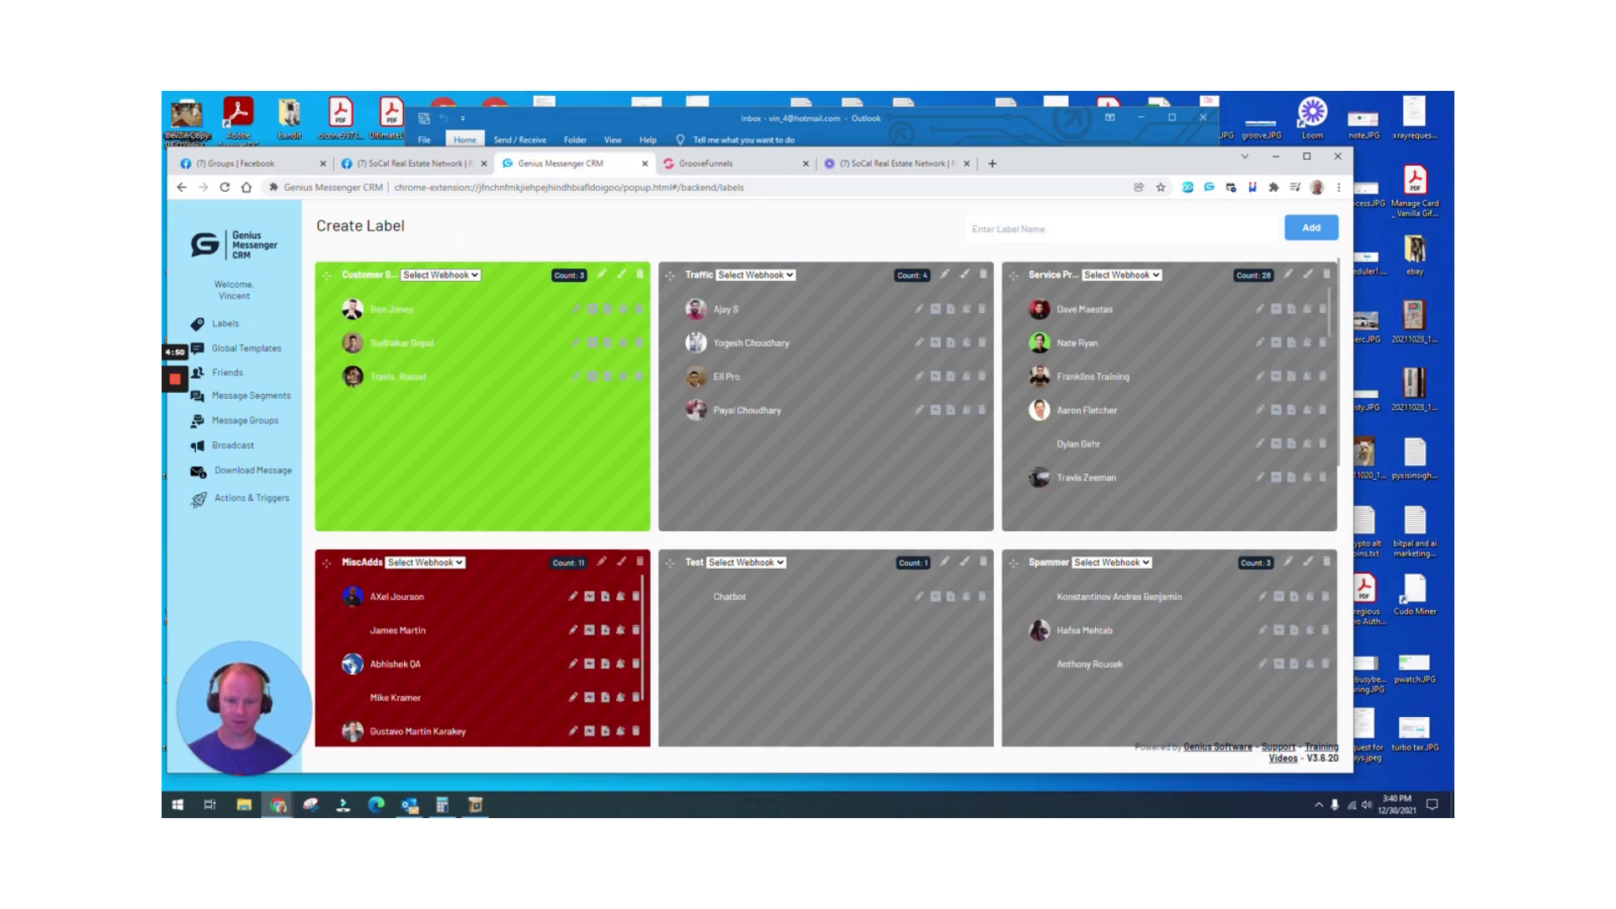
{"action": "scroll", "coordinate": [587, 425], "scroll_direction": "down", "scroll_amount": 2}
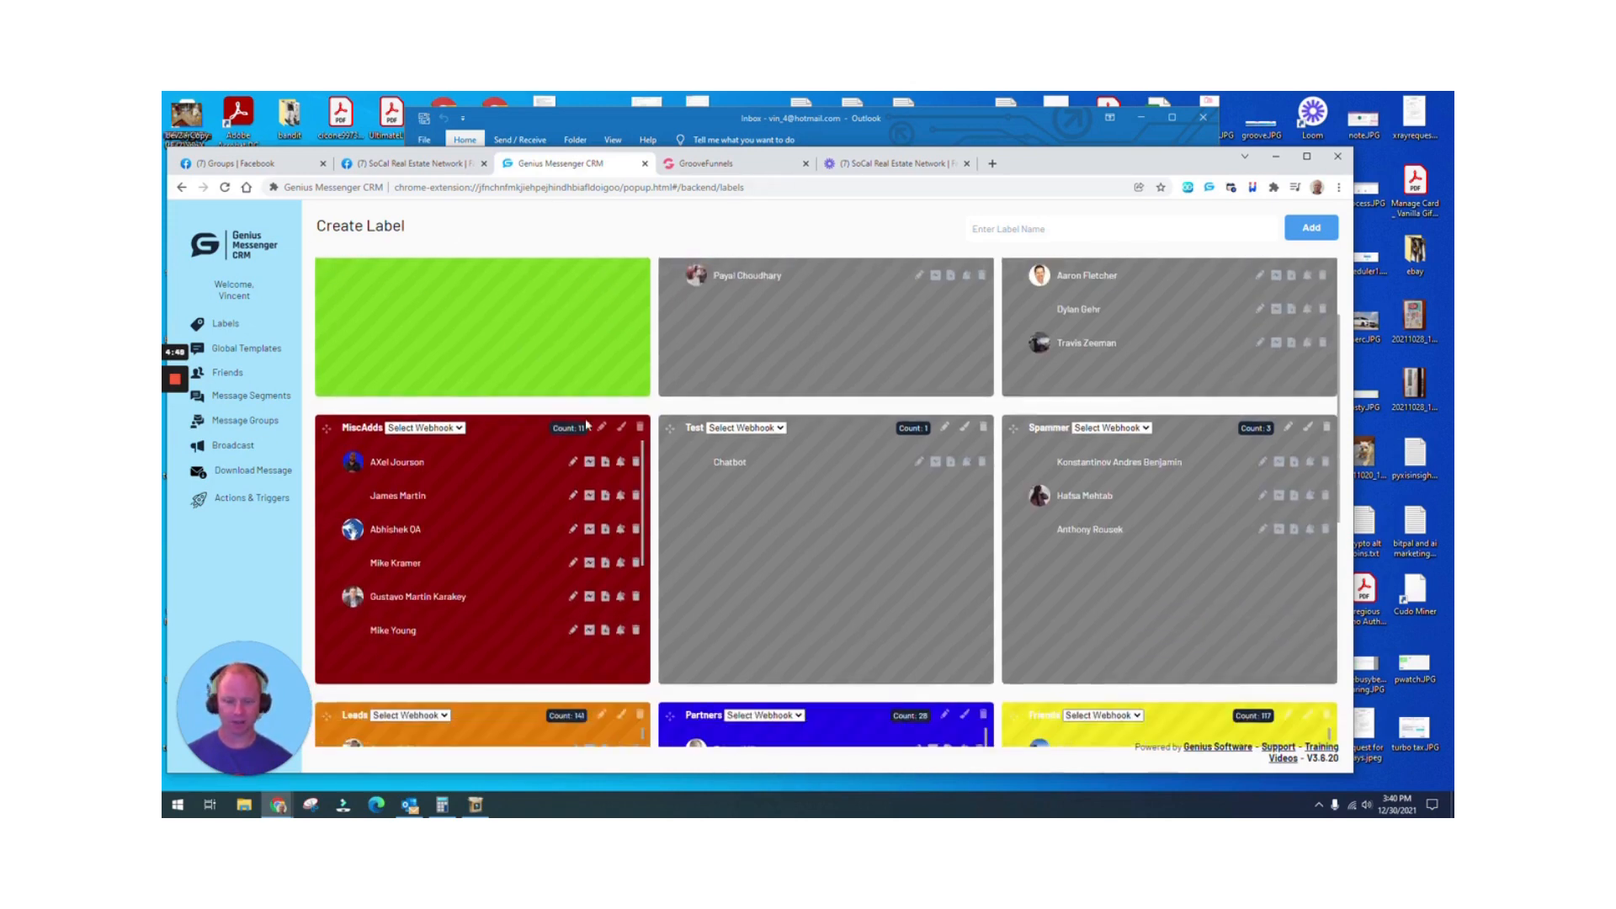
{"action": "scroll", "coordinate": [587, 425], "scroll_direction": "down", "scroll_amount": 6}
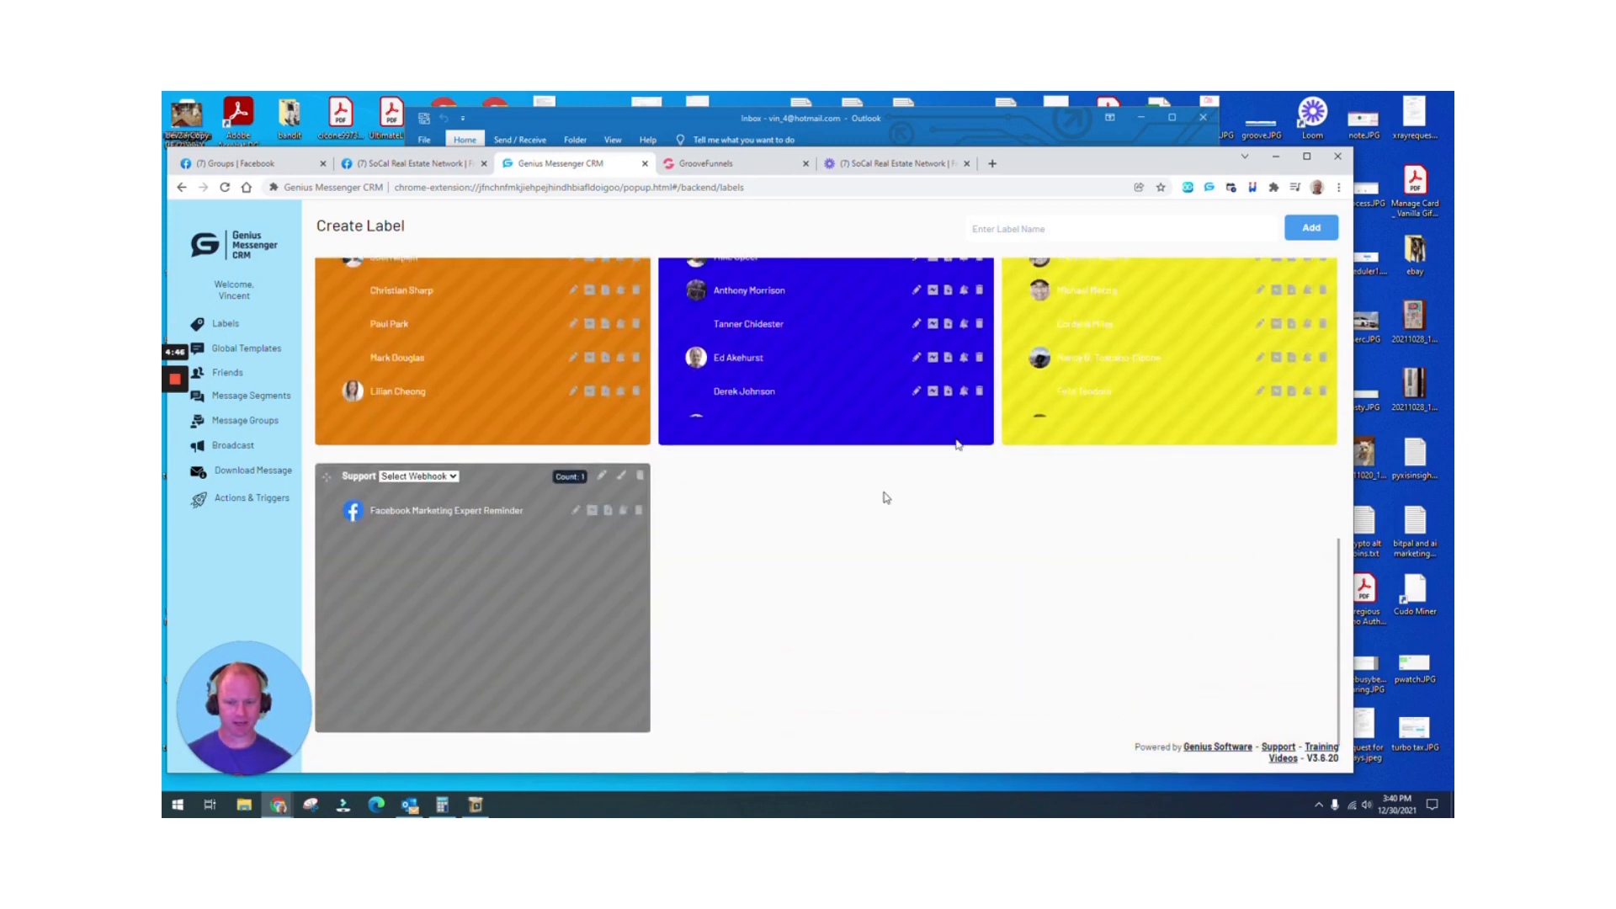
- Start a new broadcast aimed at the Partners label, and close the form without sending it
{"action": "scroll", "coordinate": [839, 517], "scroll_direction": "up", "scroll_amount": 4}
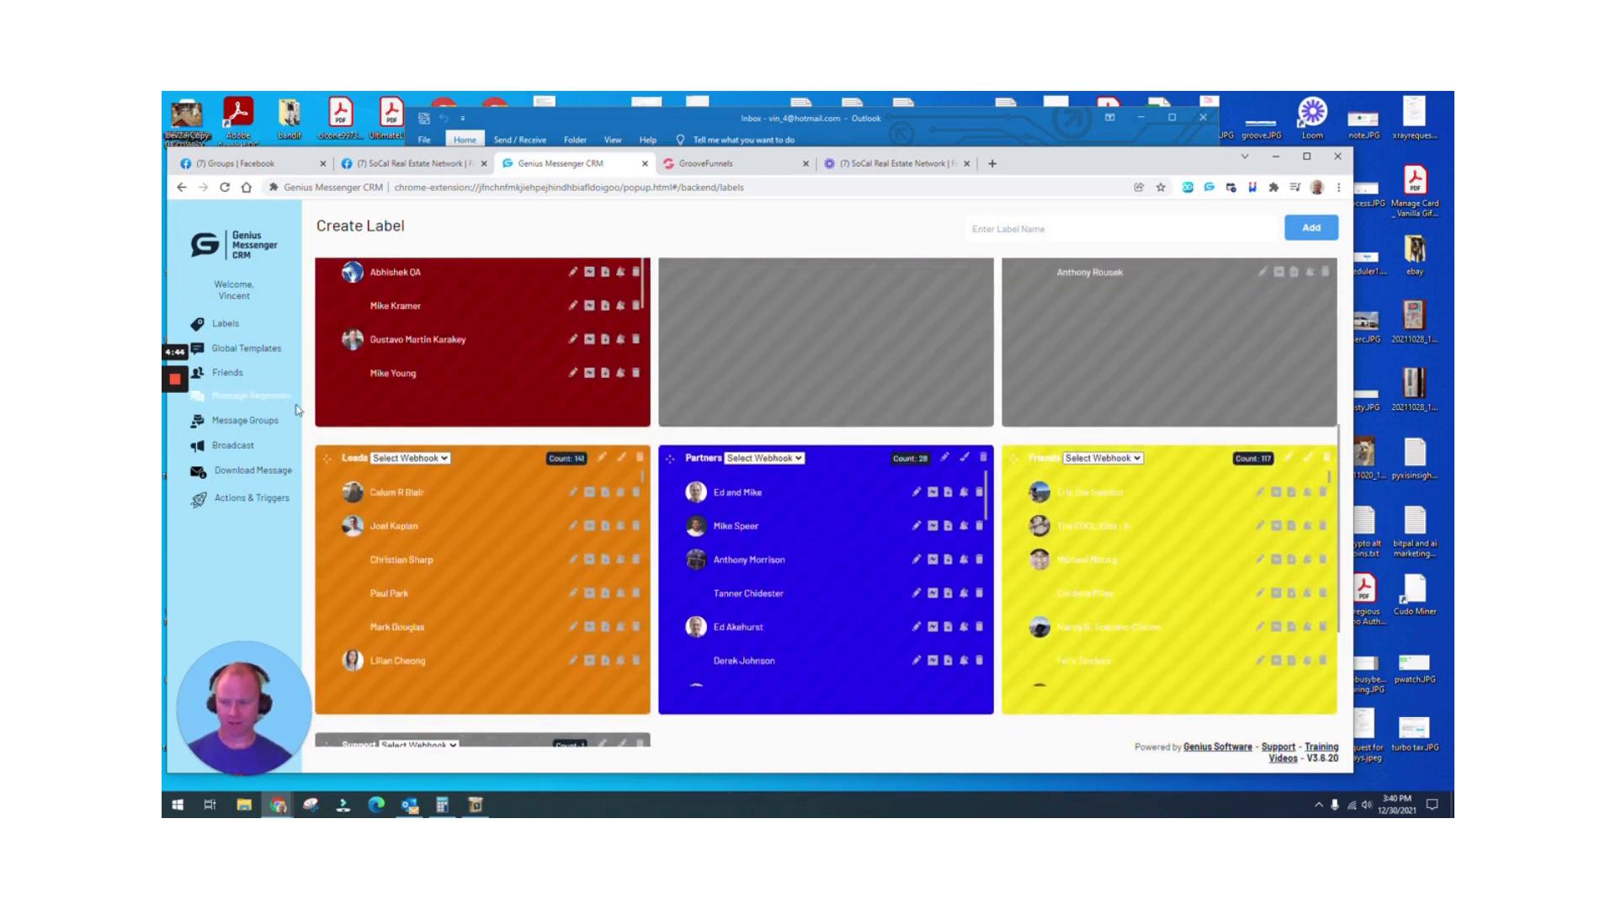
{"action": "left_click", "coordinate": [244, 450]}
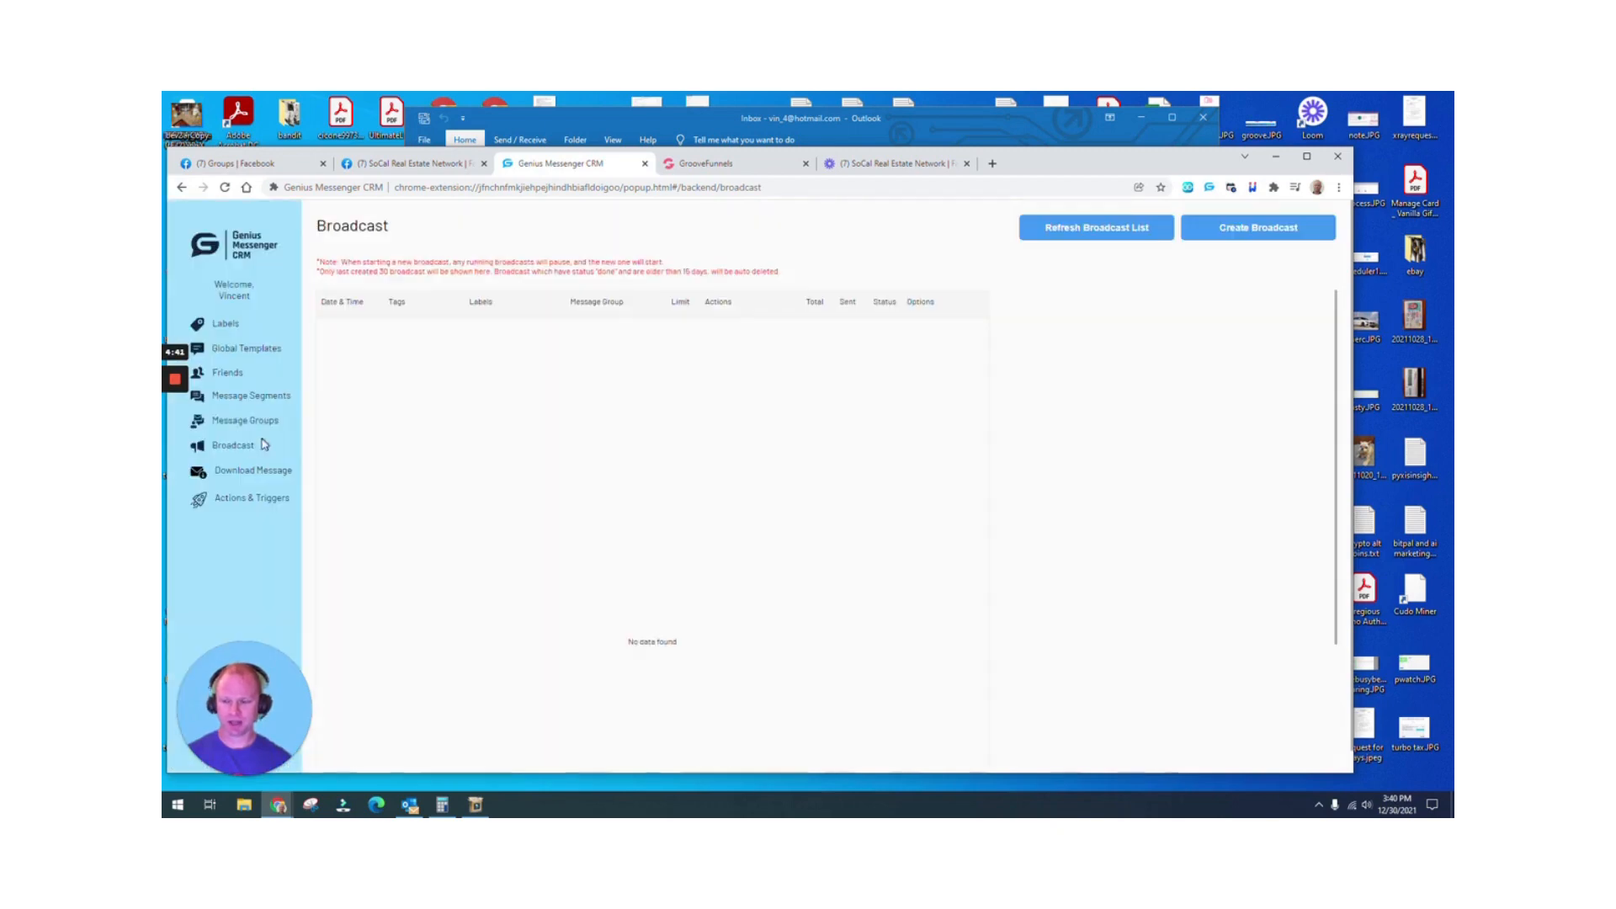
{"action": "left_click", "coordinate": [1224, 228]}
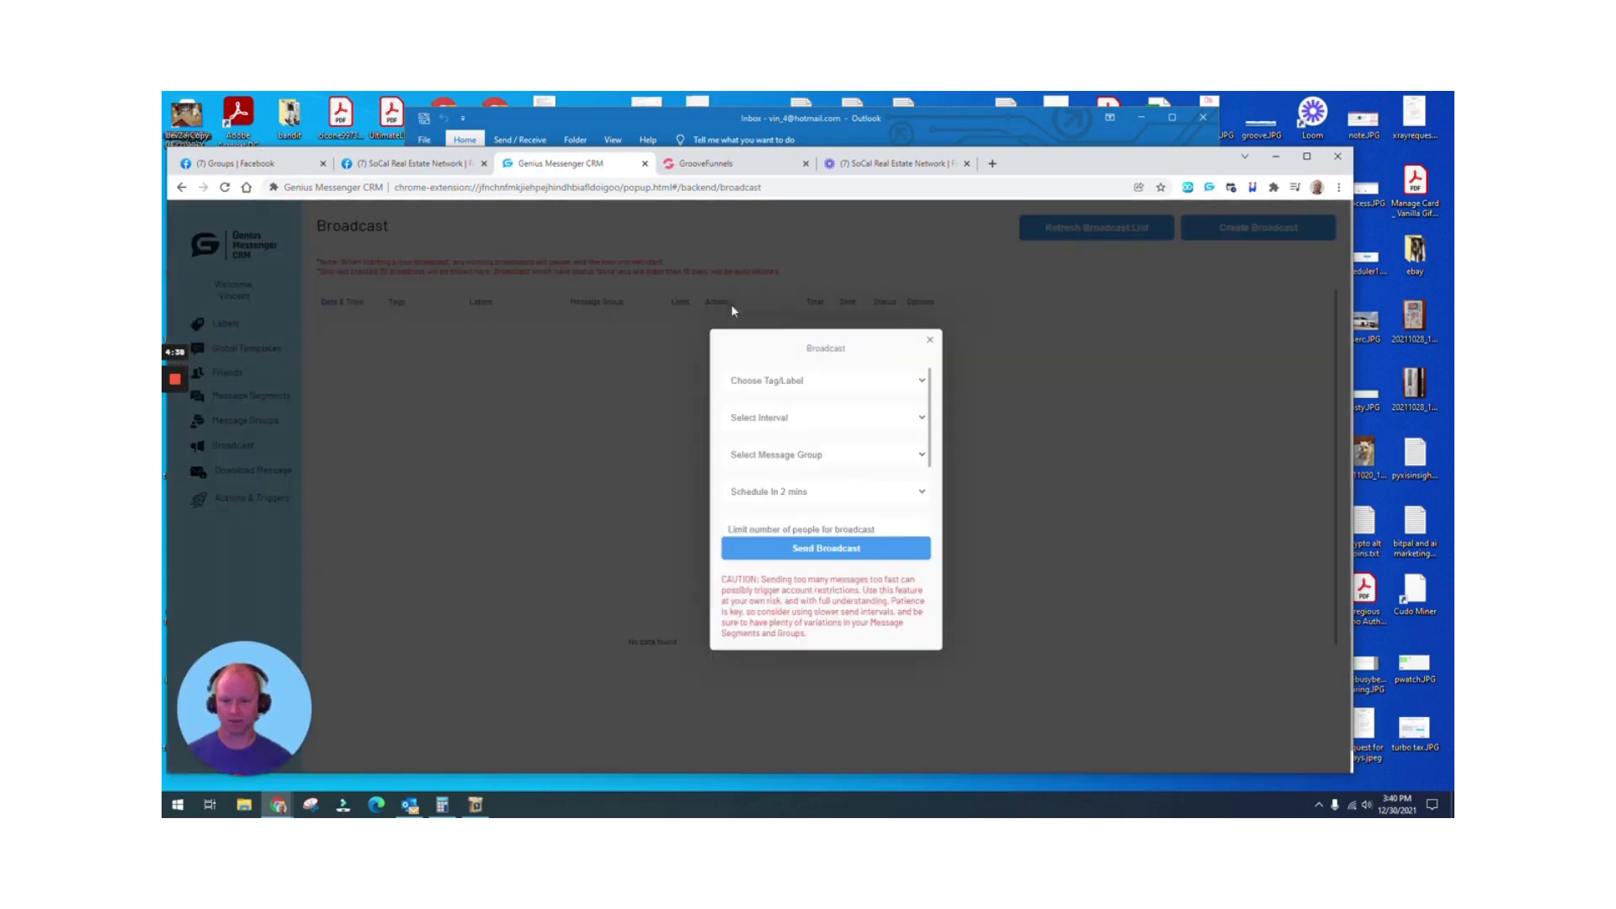
{"action": "left_click", "coordinate": [823, 387]}
{"action": "left_click", "coordinate": [810, 427]}
{"action": "left_click", "coordinate": [810, 423]}
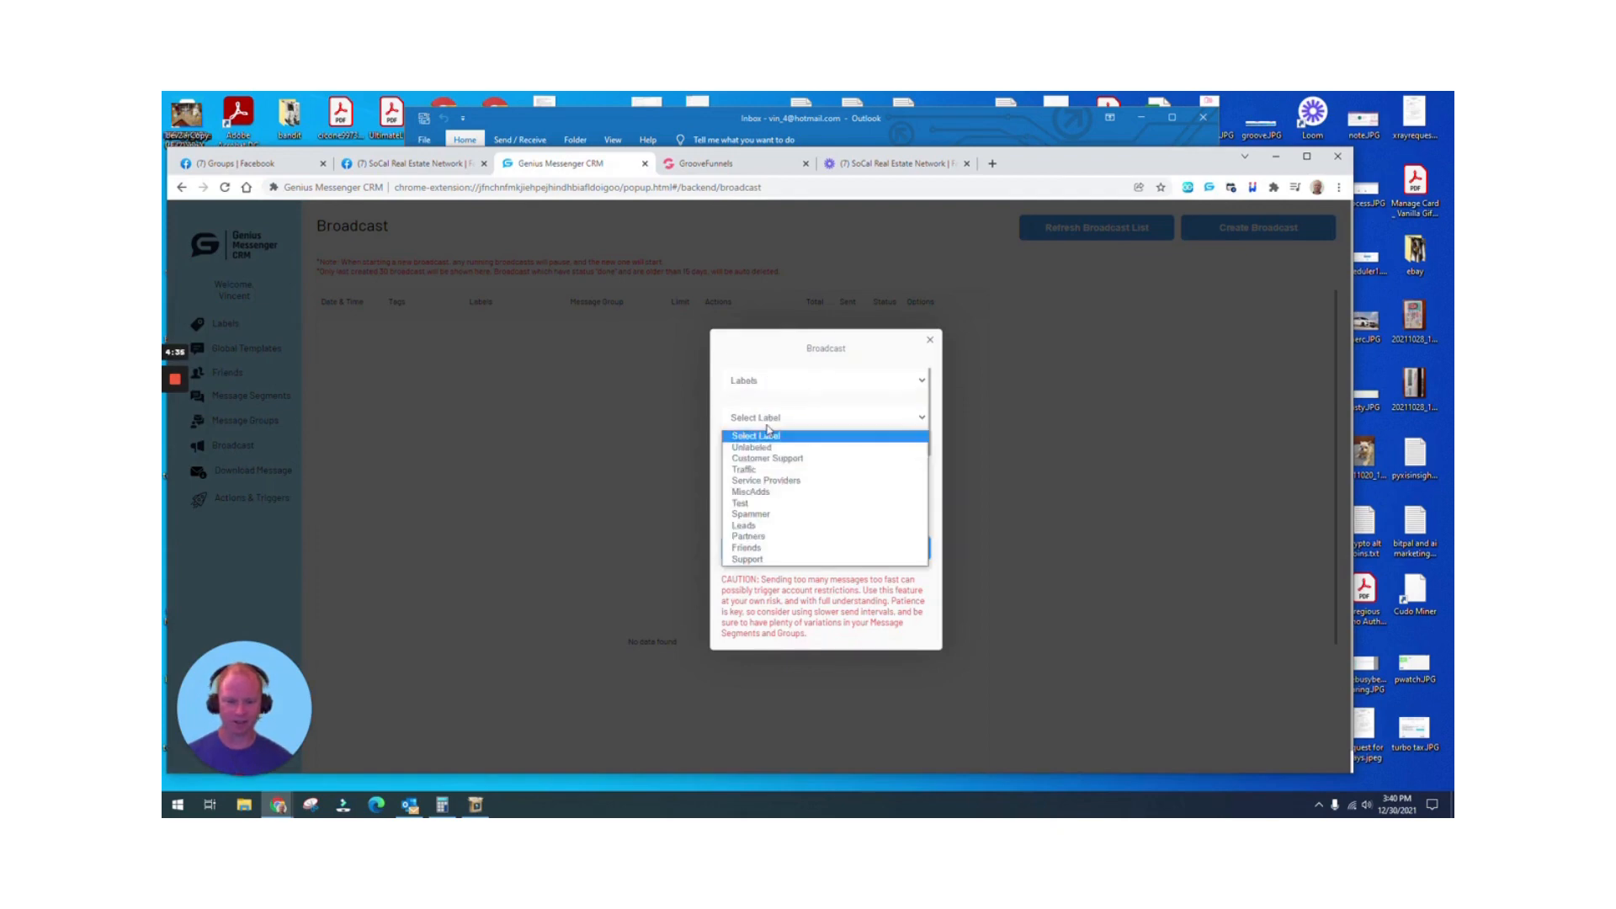
{"action": "left_click", "coordinate": [767, 536]}
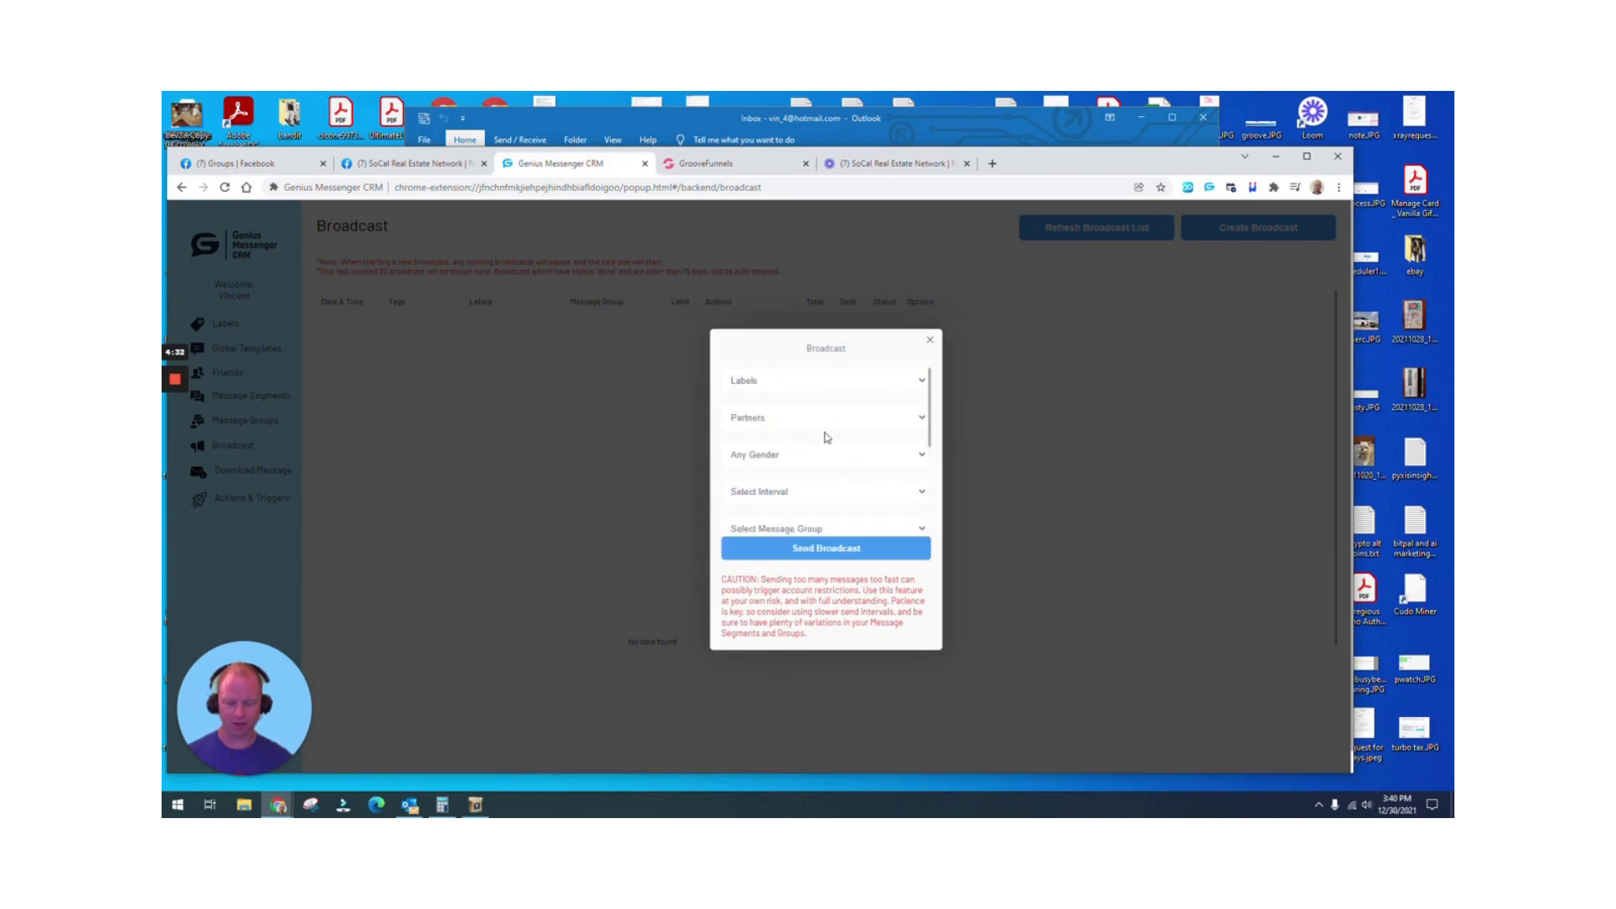
{"action": "left_click", "coordinate": [928, 345]}
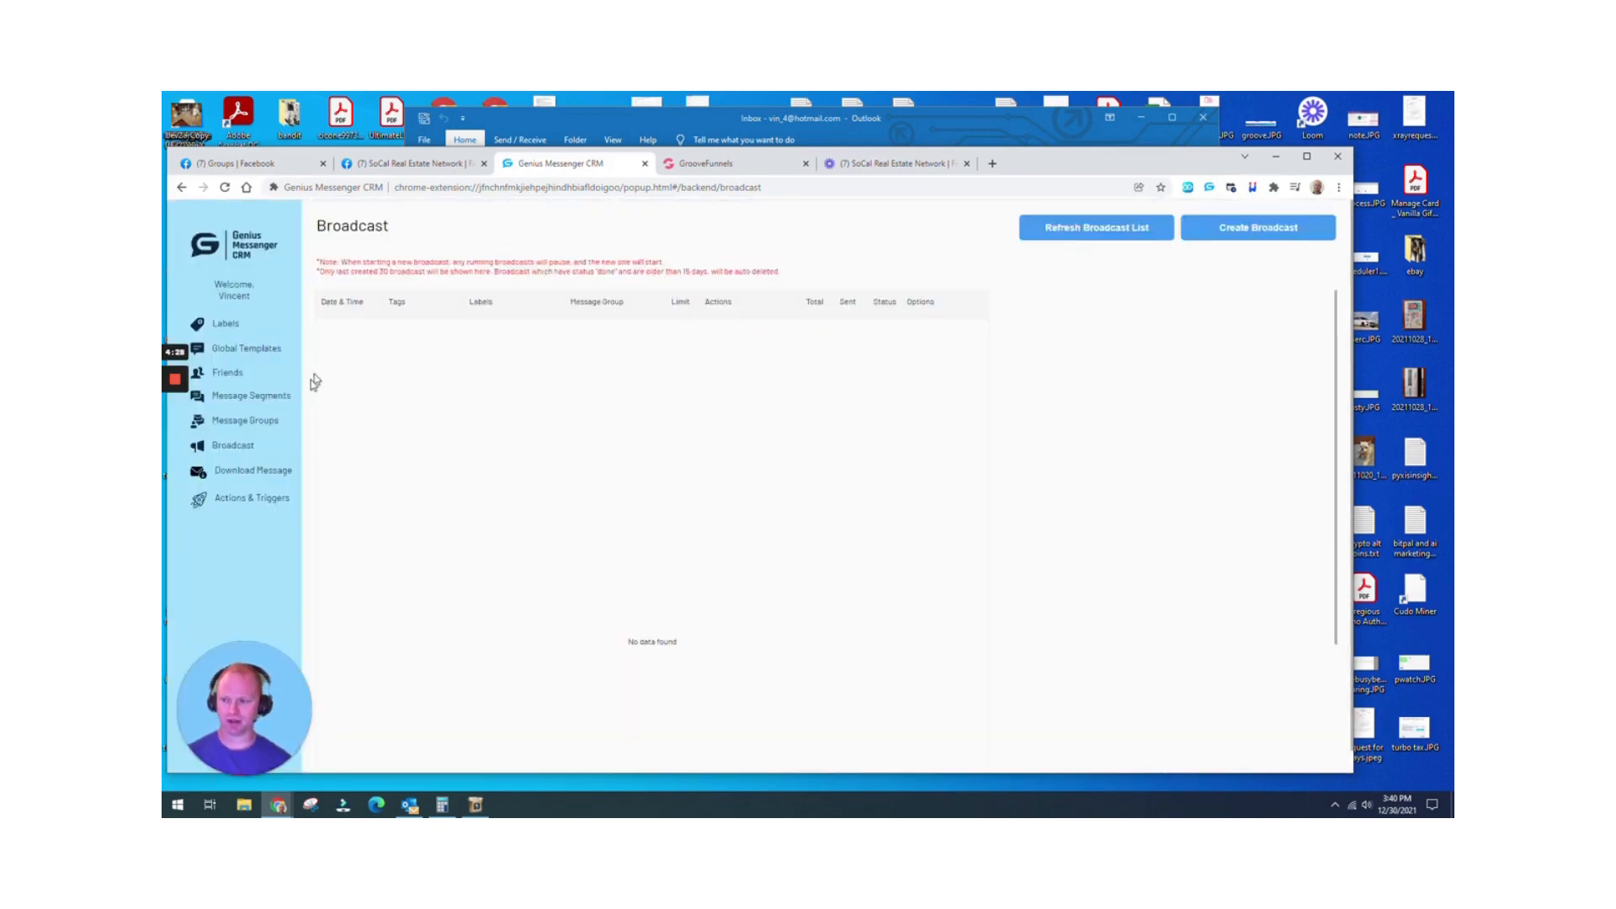
- View the global message templates, return to the contact labels and open the extension's compact label view
{"action": "left_click", "coordinate": [252, 349]}
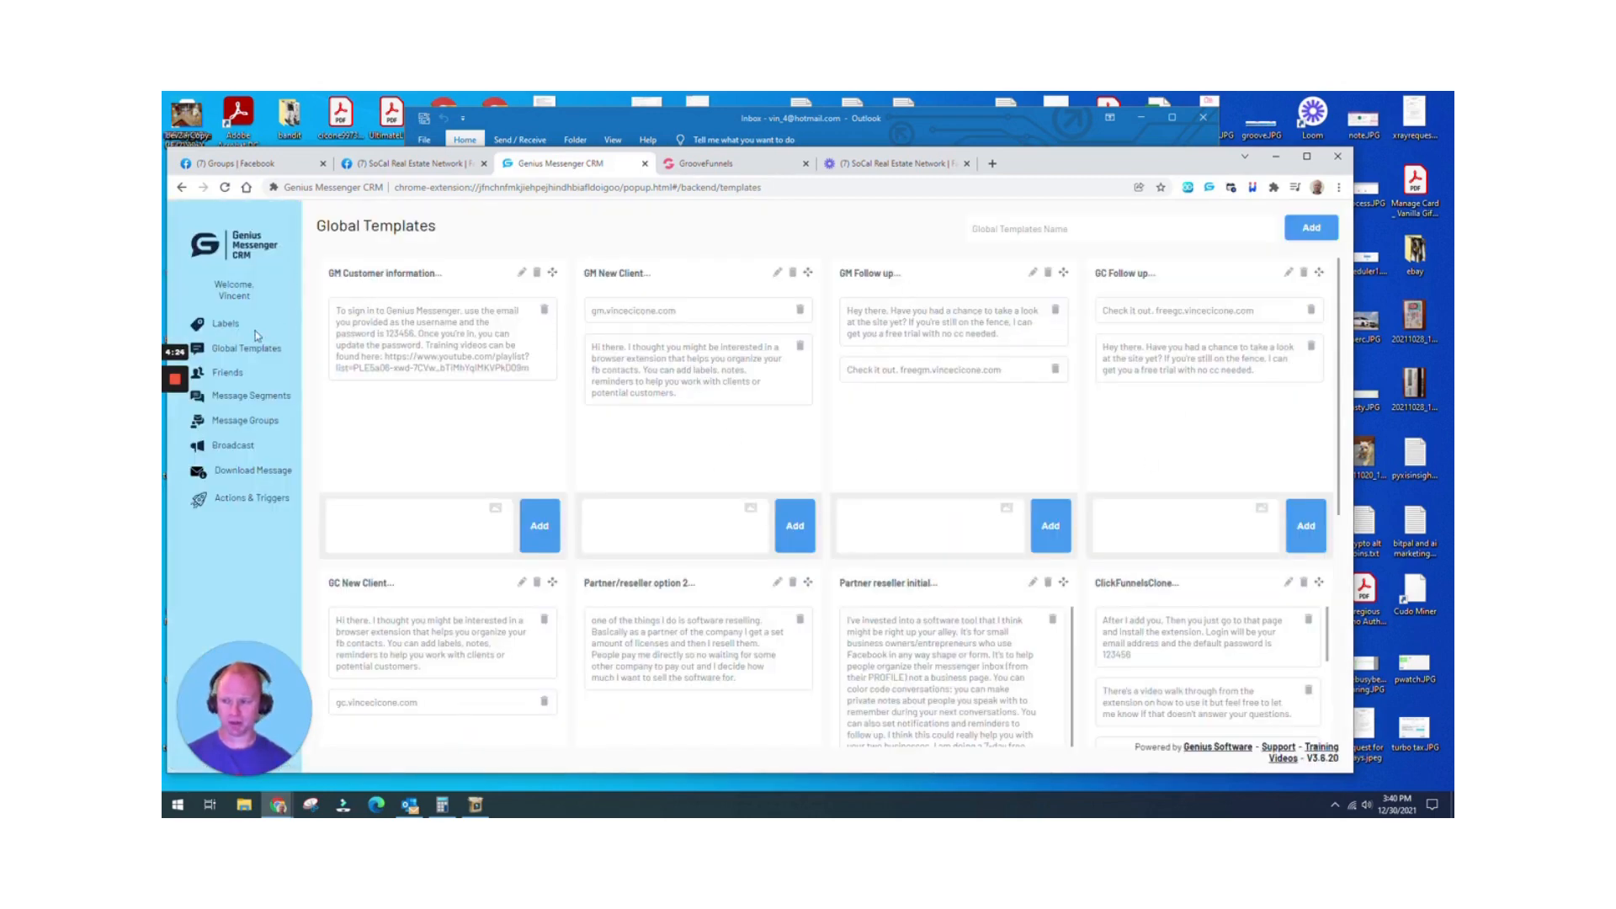
{"action": "left_click", "coordinate": [226, 325]}
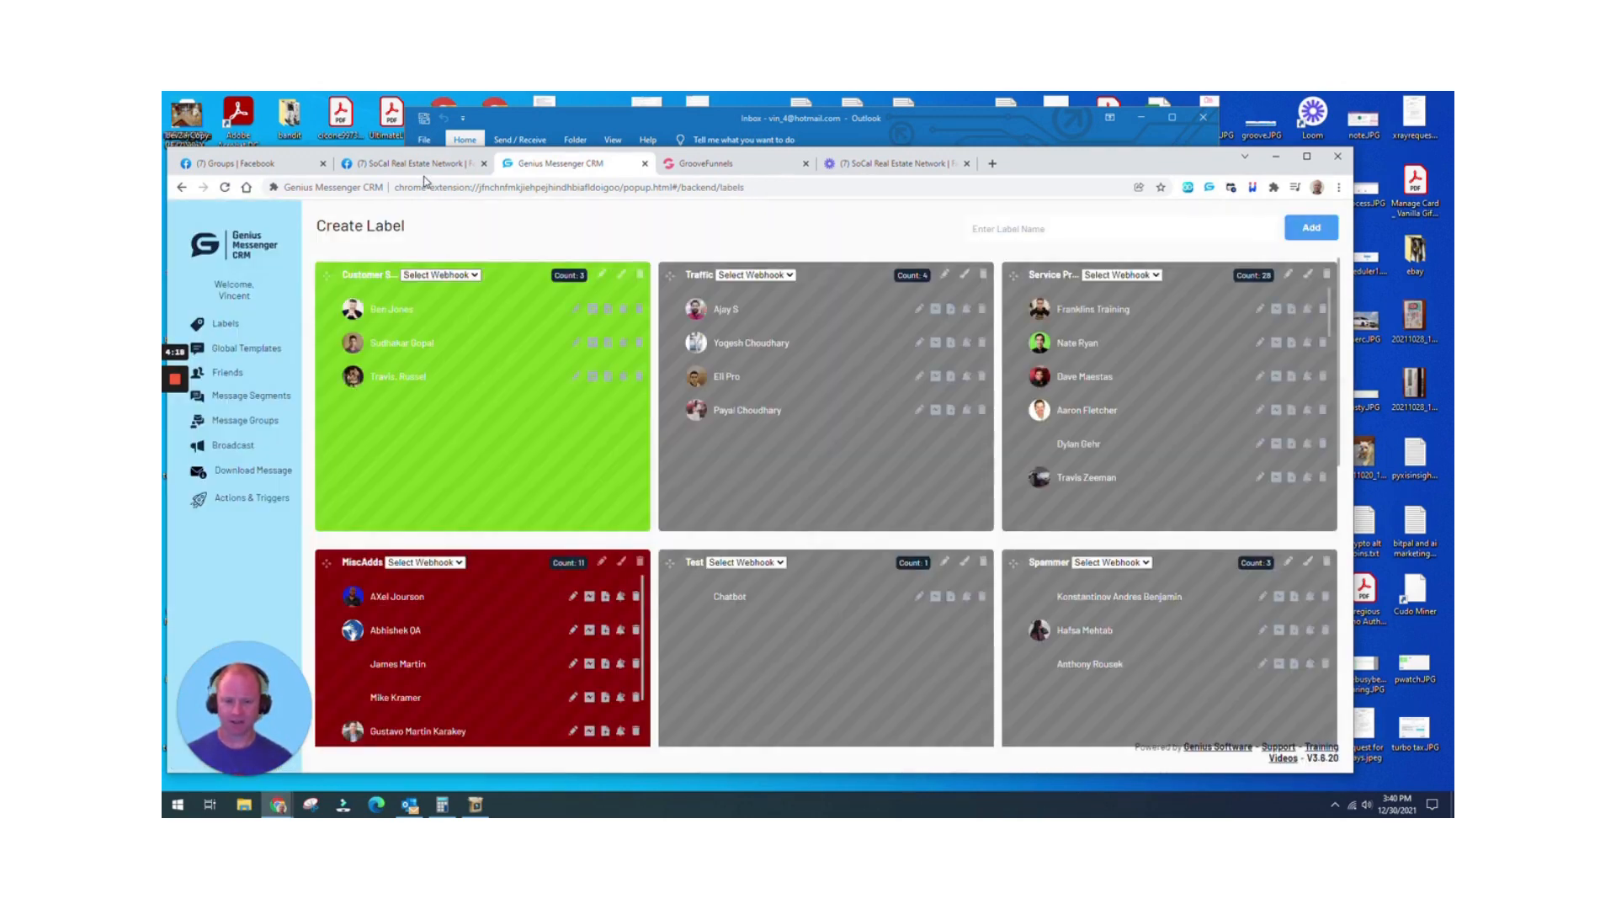
{"action": "left_click", "coordinate": [1210, 186]}
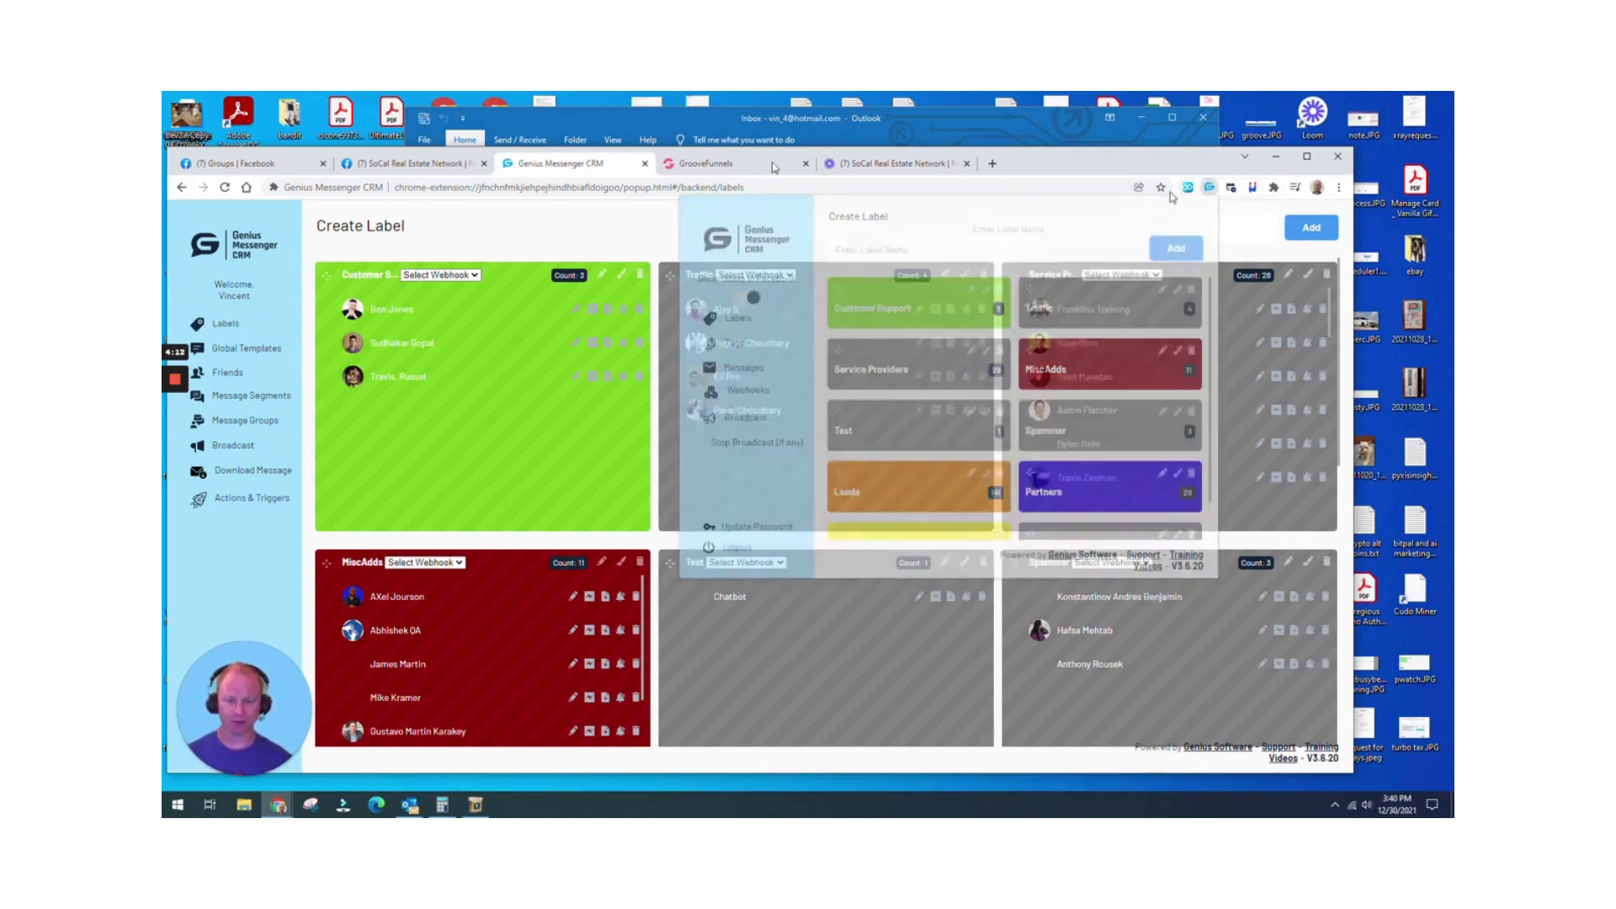
- Switch to the SoCal Real Estate Network members page and review the search settings in Friend Connector Pro
{"action": "left_click", "coordinate": [397, 165]}
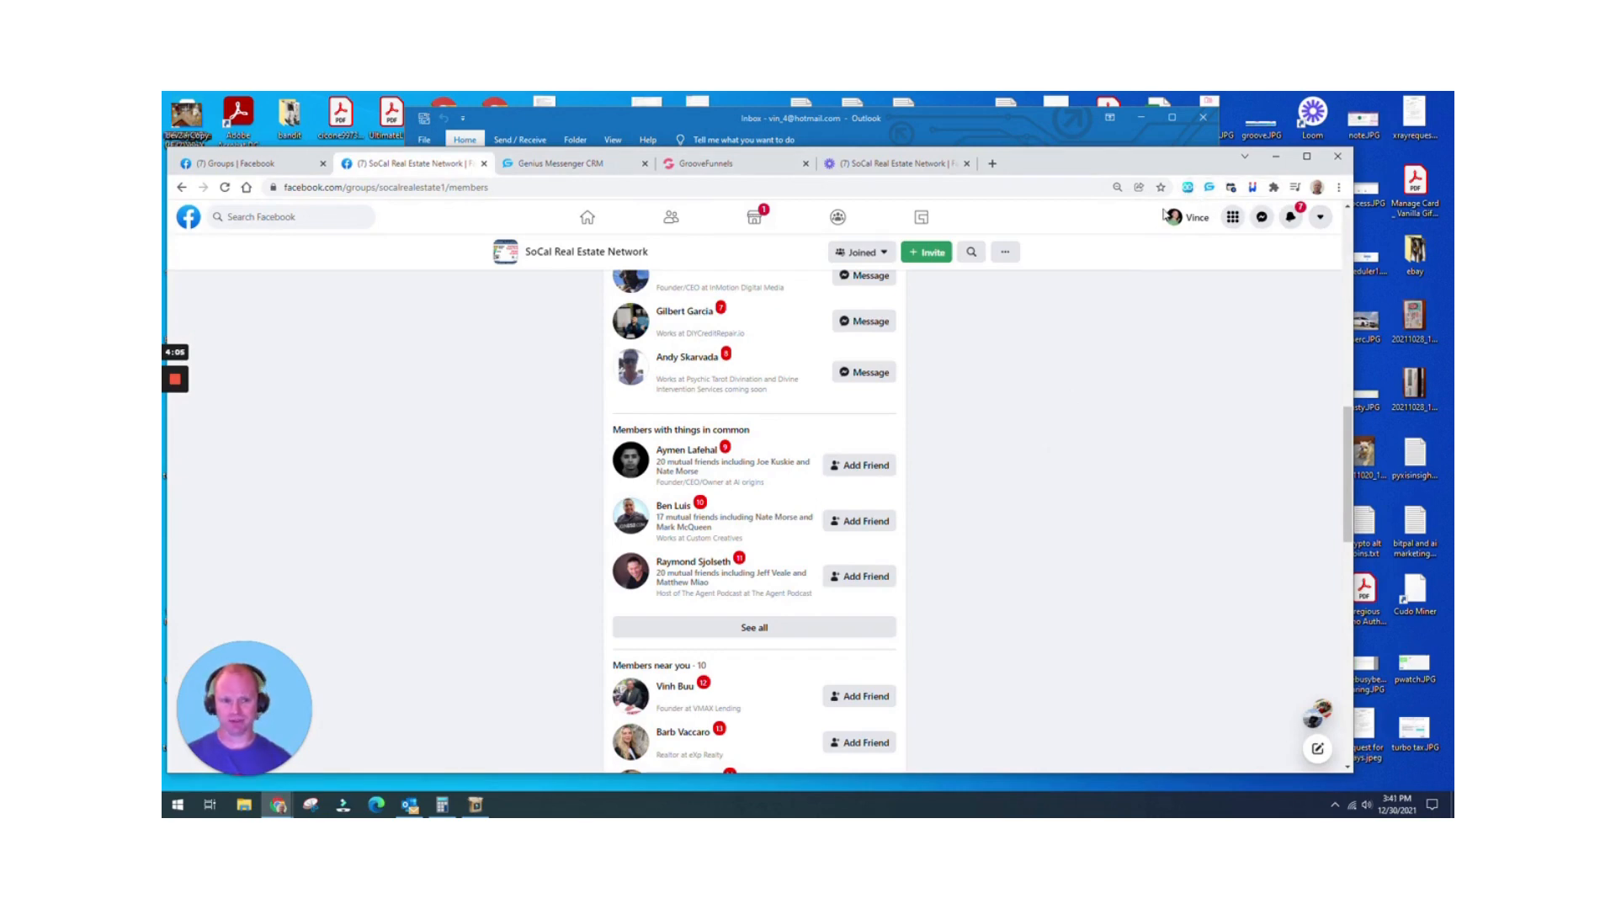
{"action": "left_click", "coordinate": [1189, 189]}
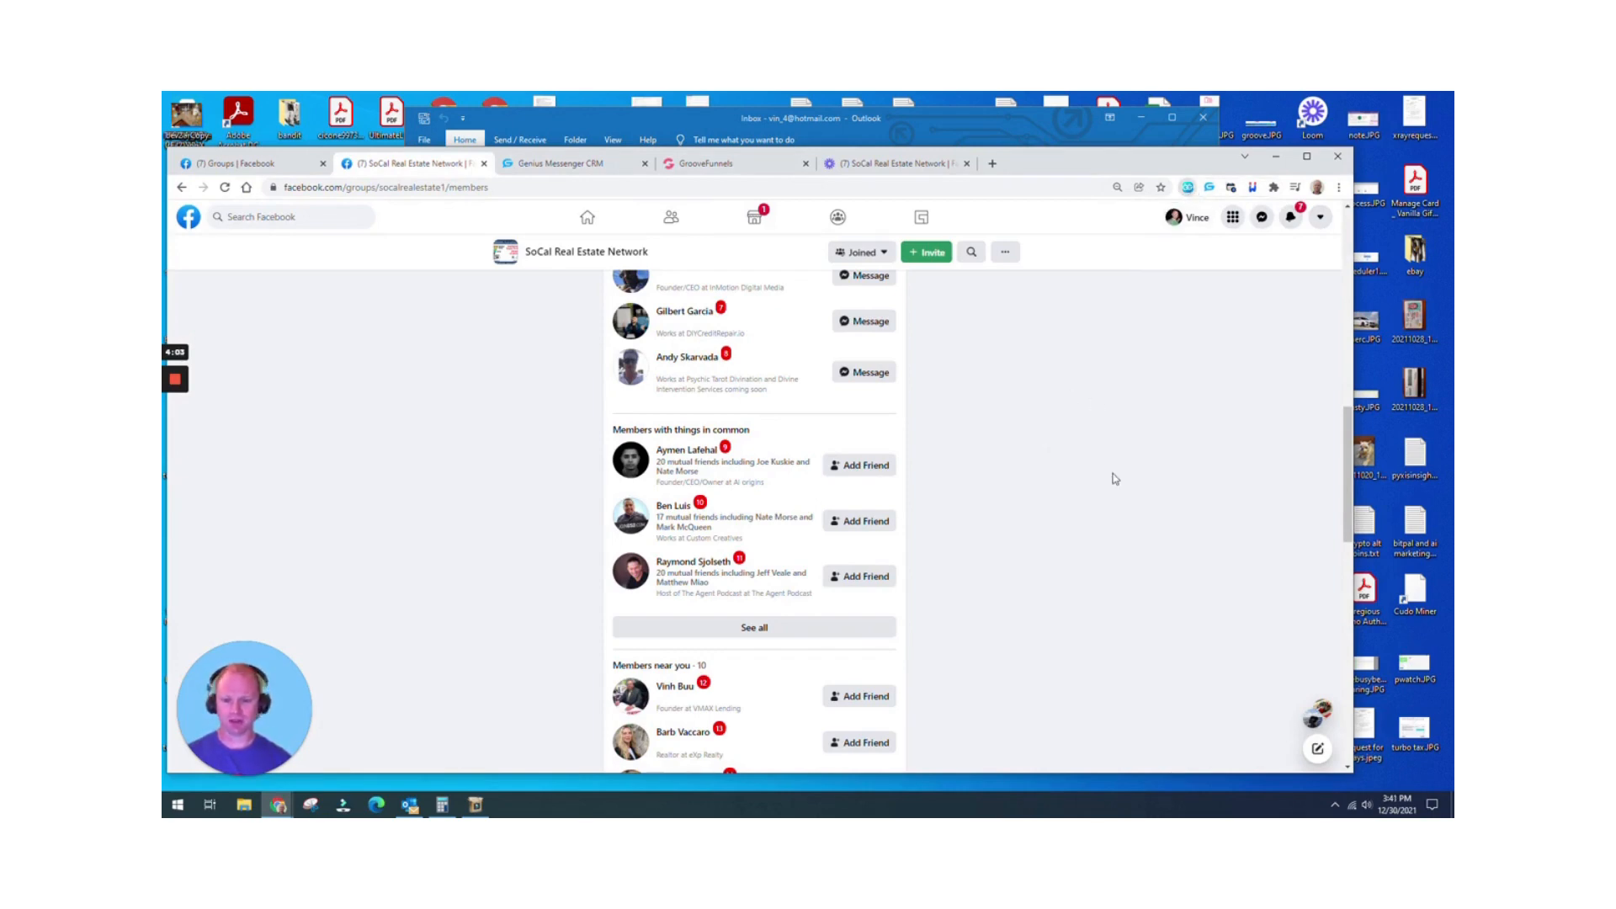
{"action": "scroll", "coordinate": [1044, 479], "scroll_direction": "down", "scroll_amount": 3}
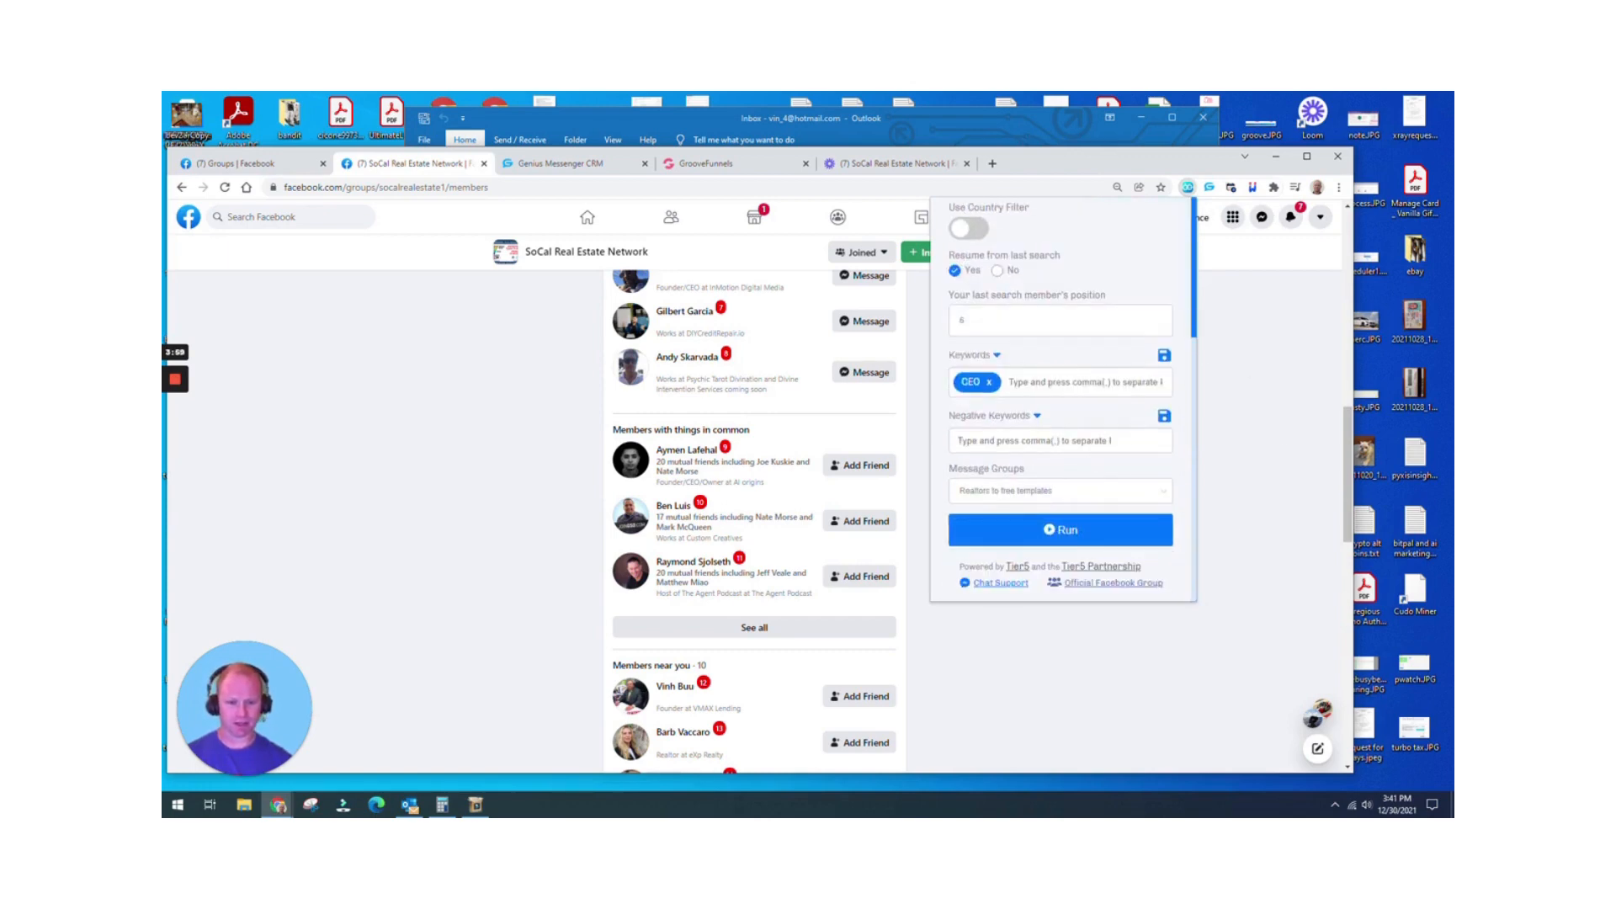
{"action": "scroll", "coordinate": [1093, 498], "scroll_direction": "up", "scroll_amount": 3}
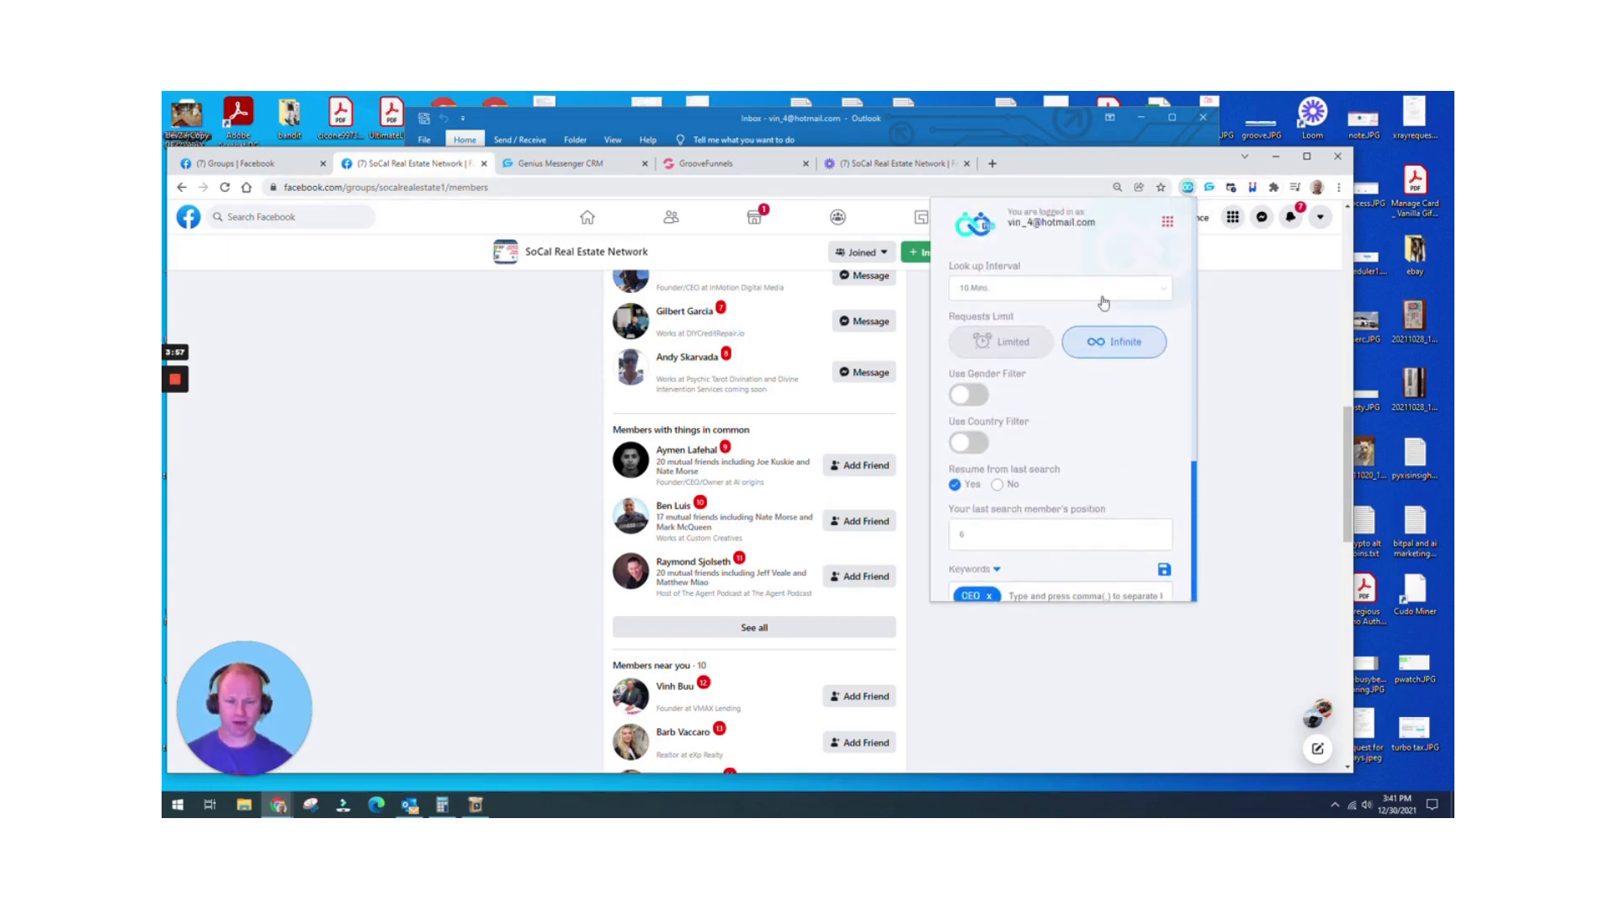
- Run Friend Connector Pro's Delete Pending Request option and check the sent requests page in a maximized window
{"action": "left_click", "coordinate": [1165, 223]}
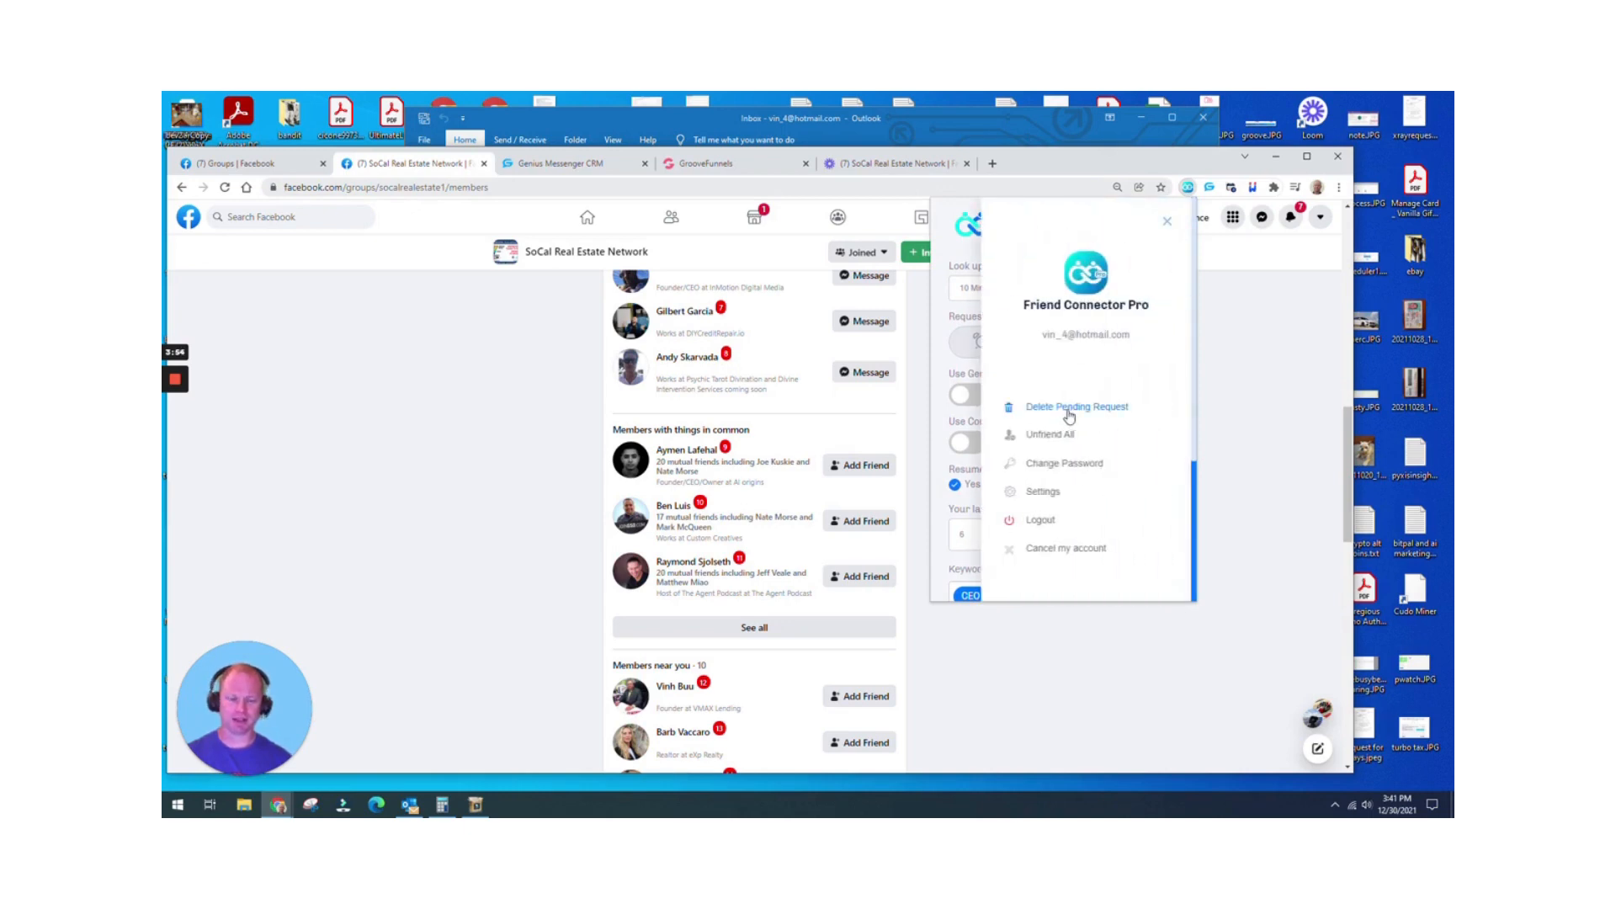
{"action": "left_click", "coordinate": [1069, 412]}
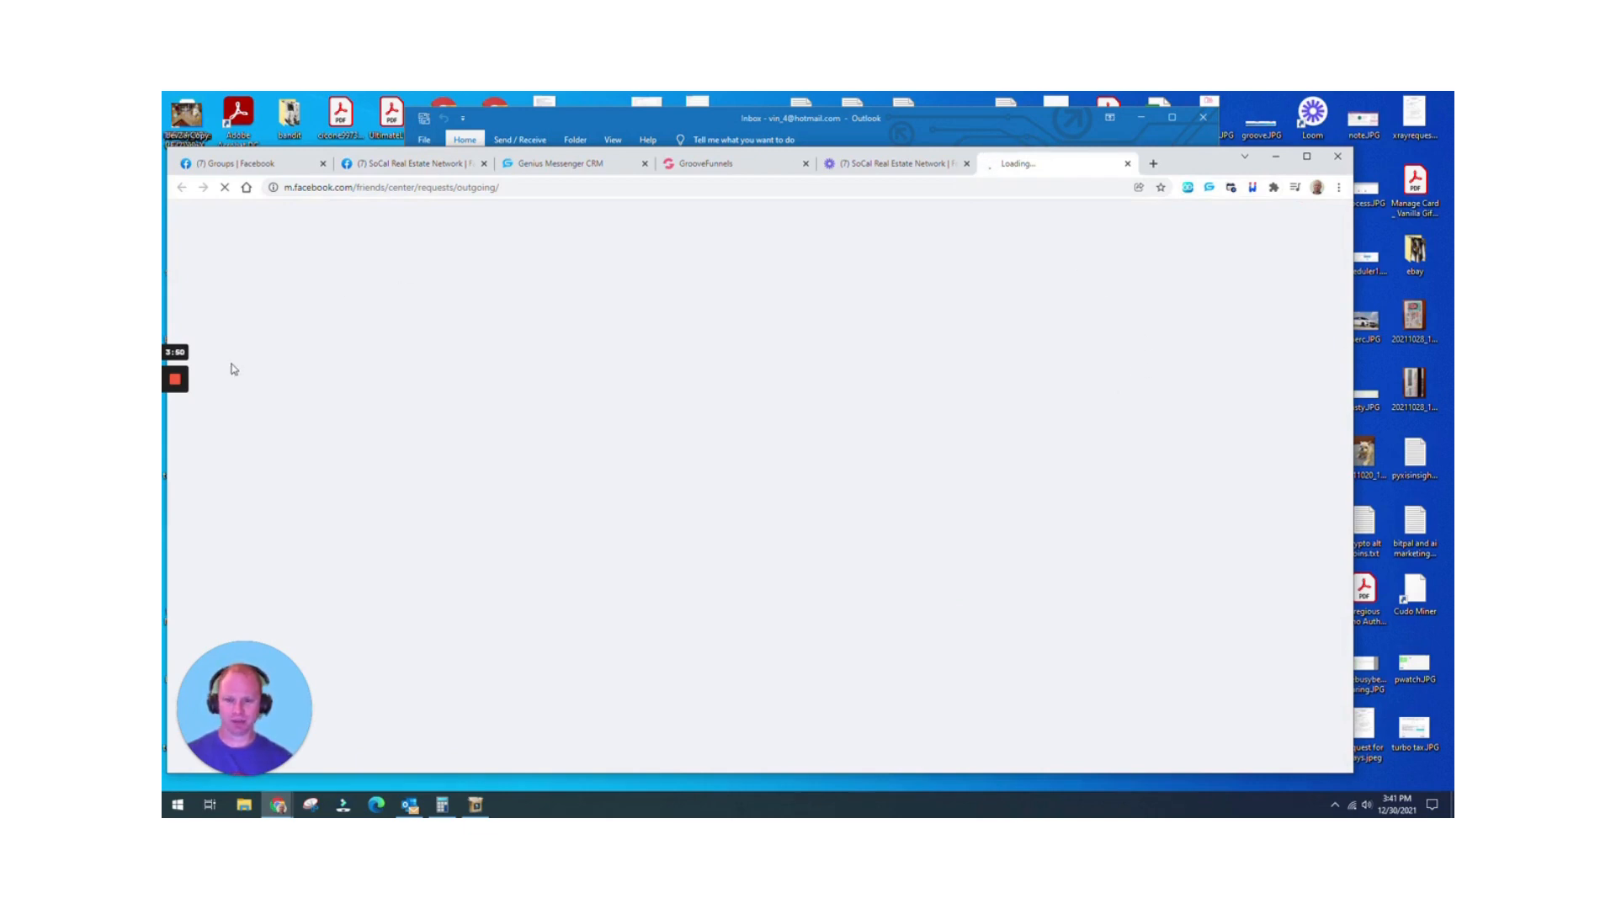
{"action": "double_click", "coordinate": [1193, 167]}
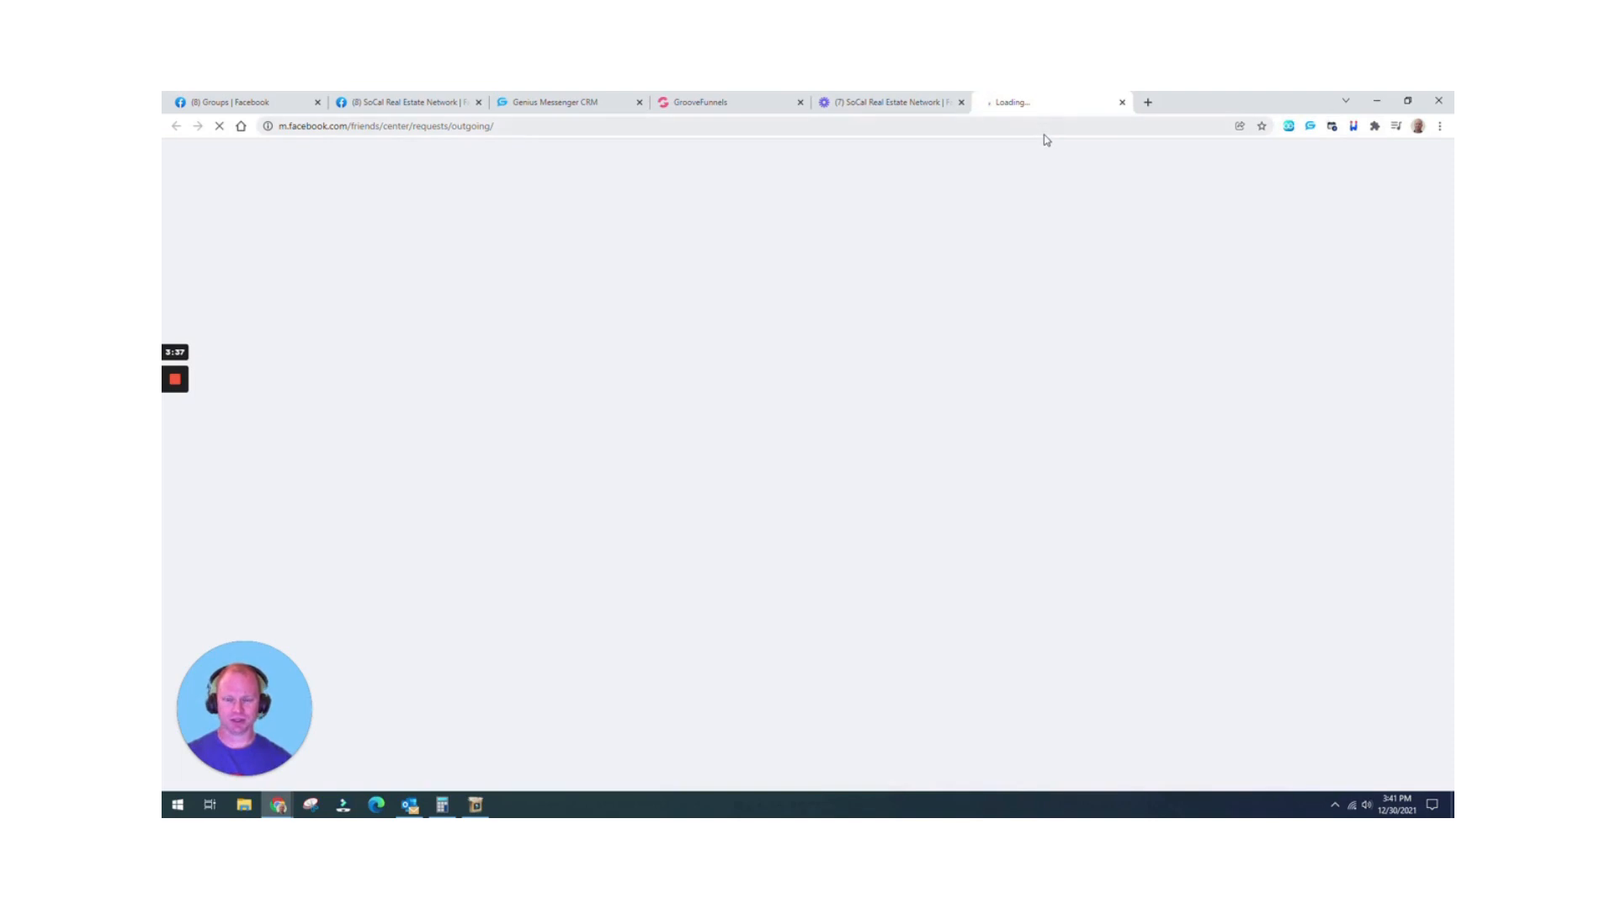
{"action": "left_click", "coordinate": [493, 128]}
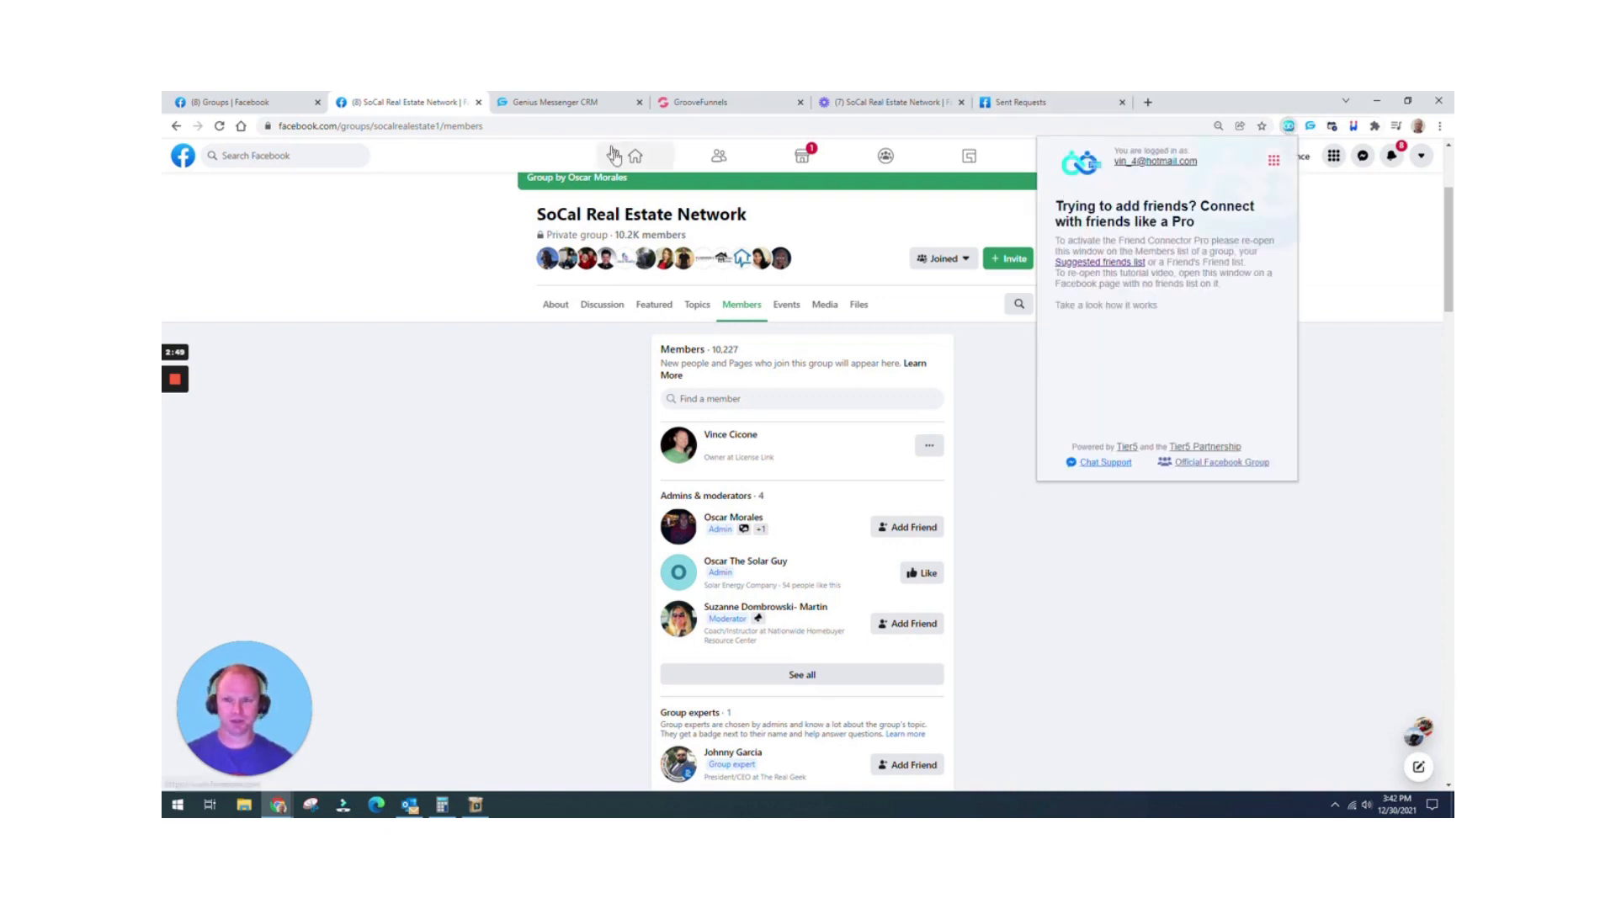
{"action": "left_click", "coordinate": [999, 103]}
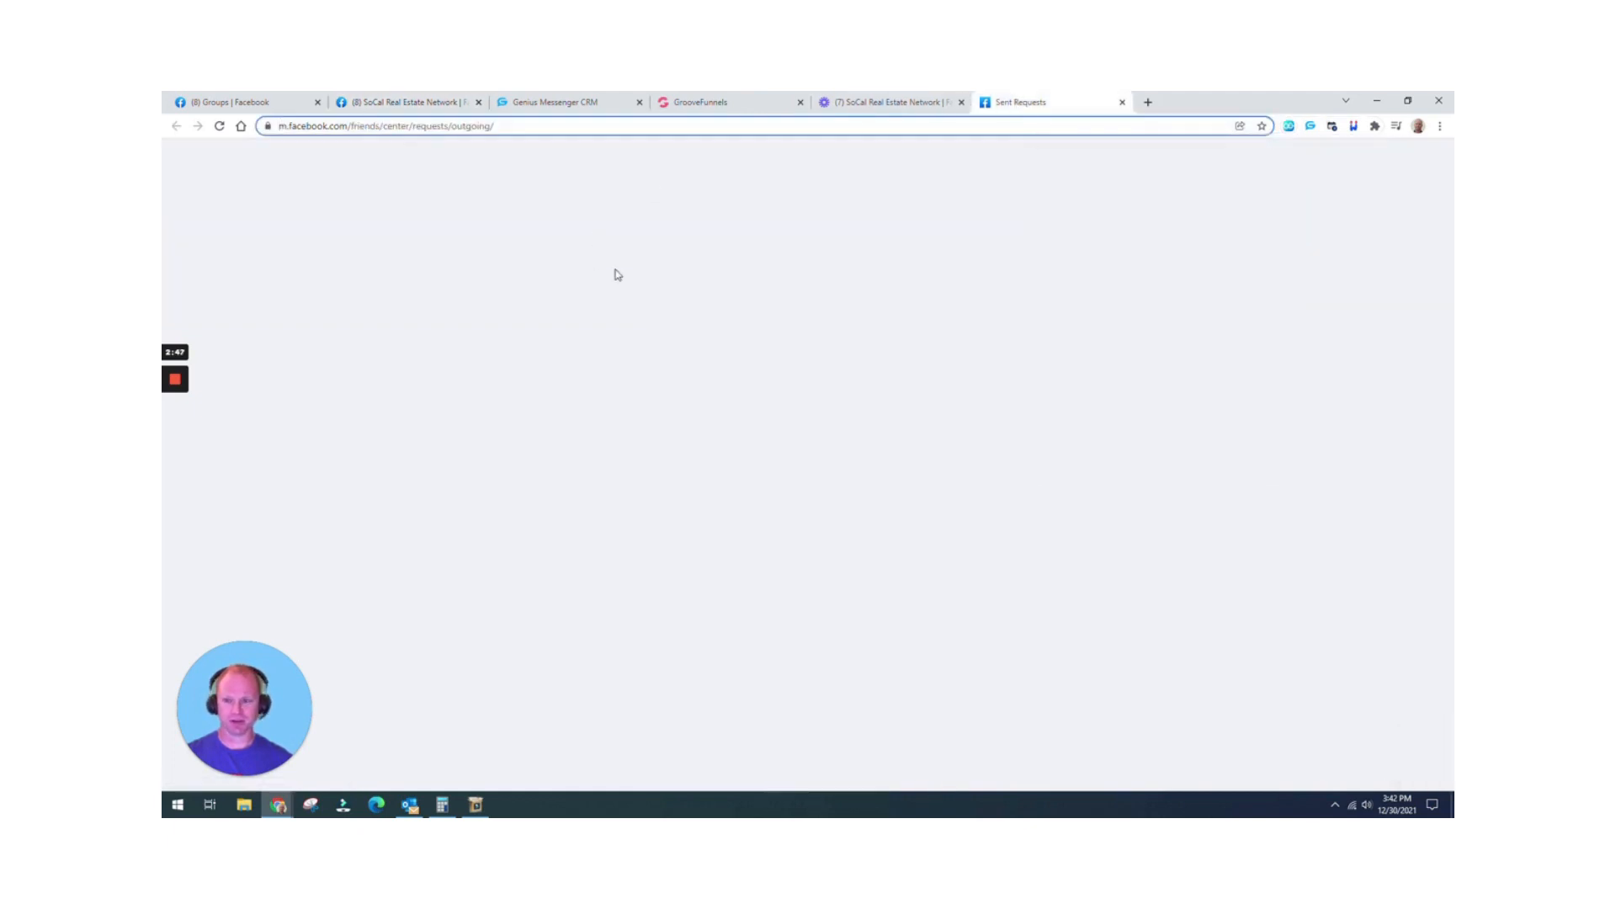